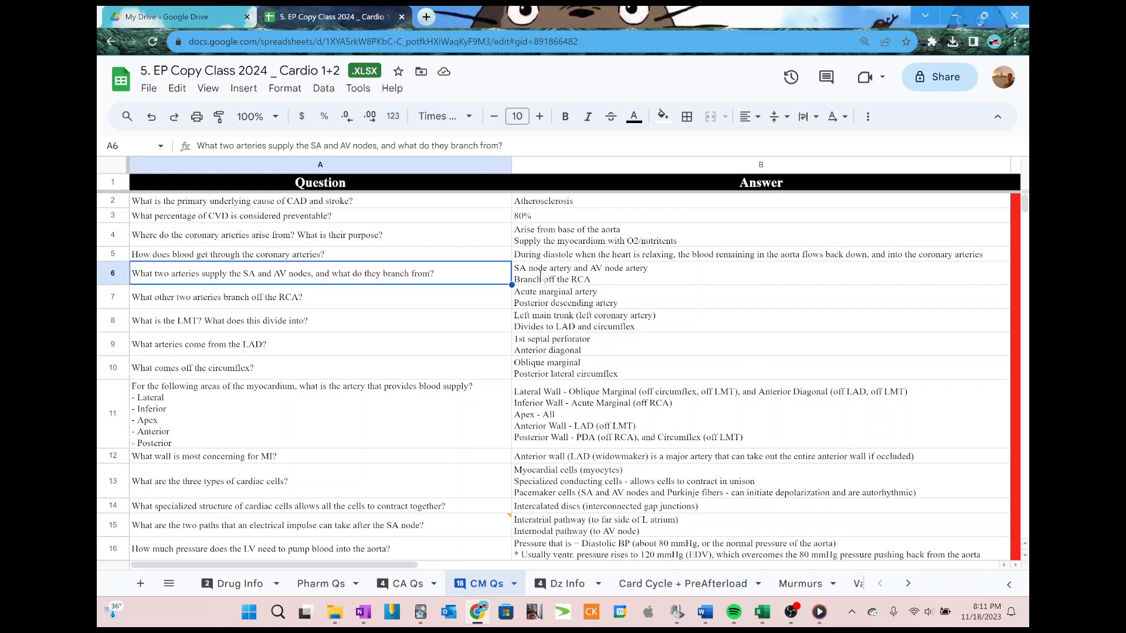
Examine how the questions and answers are laid out in the first rows of the CM Qs sheet
drag(424, 201, 581, 507)
click(421, 258)
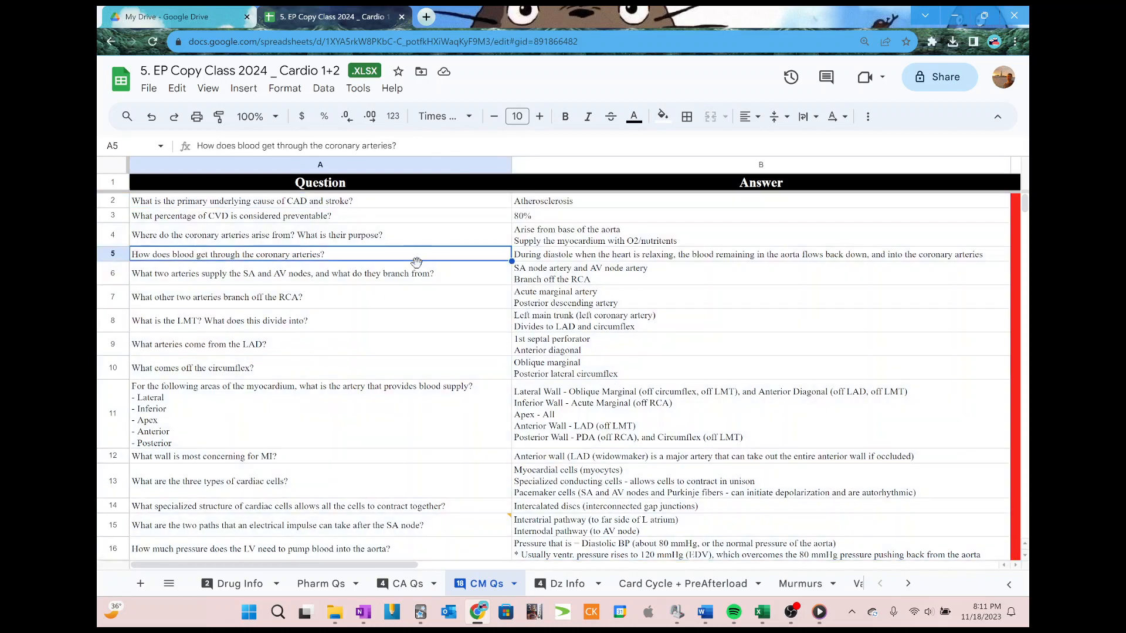
drag(406, 202, 516, 417)
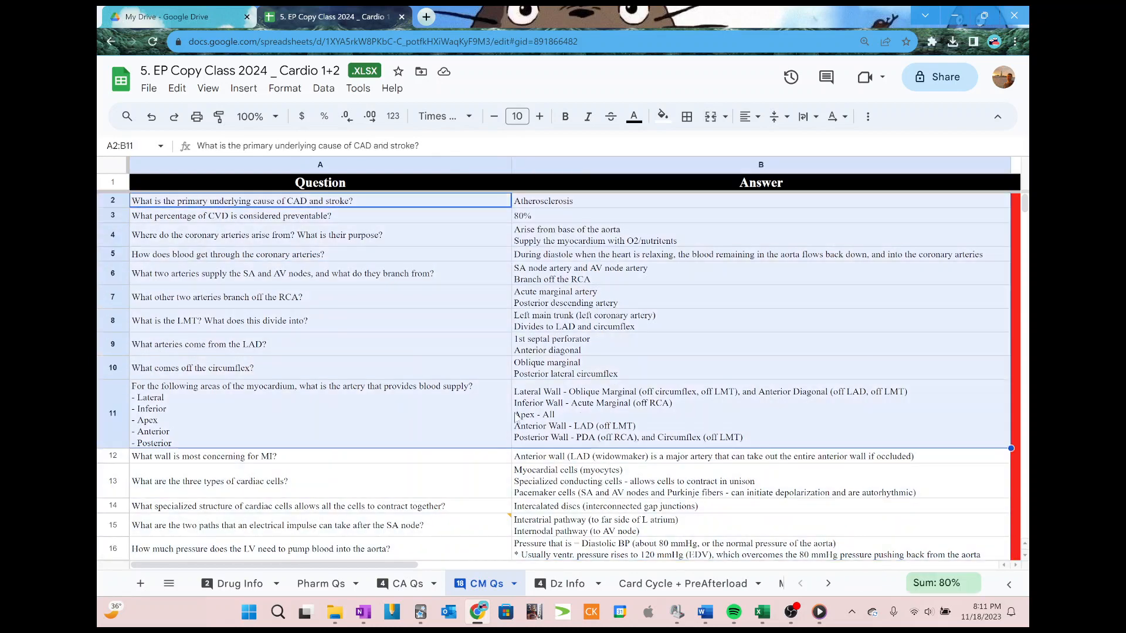
click(352, 331)
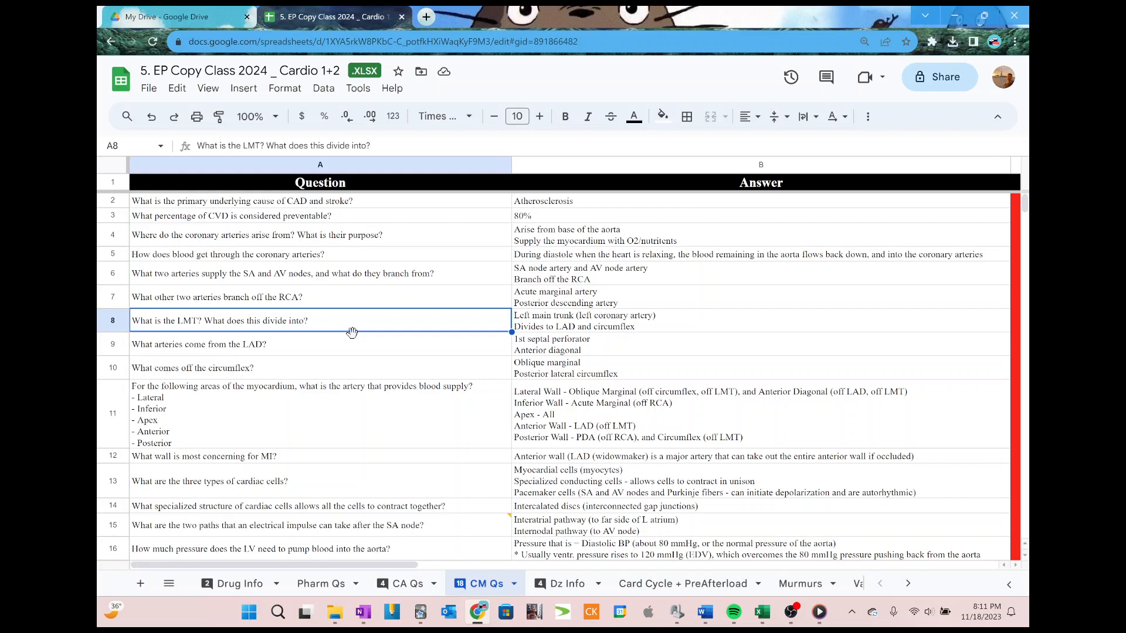
click(569, 220)
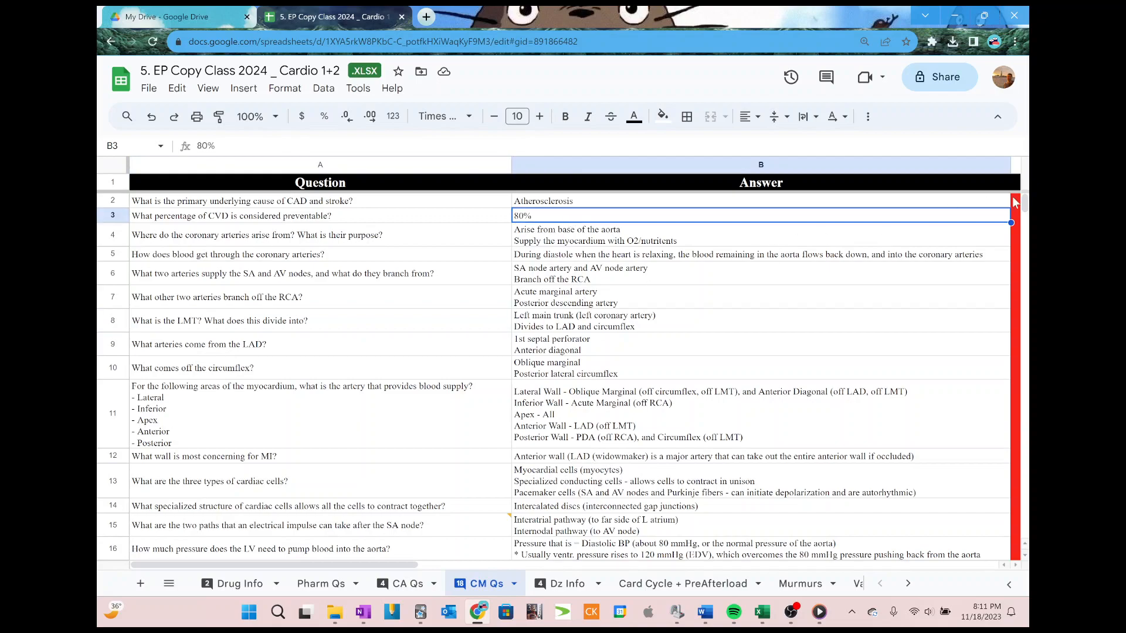
mouse_move(1028, 202)
mouse_down()
mouse_move(1030, 595)
mouse_move(1026, 235)
mouse_move(1011, 205)
mouse_up()
click(449, 227)
click(437, 254)
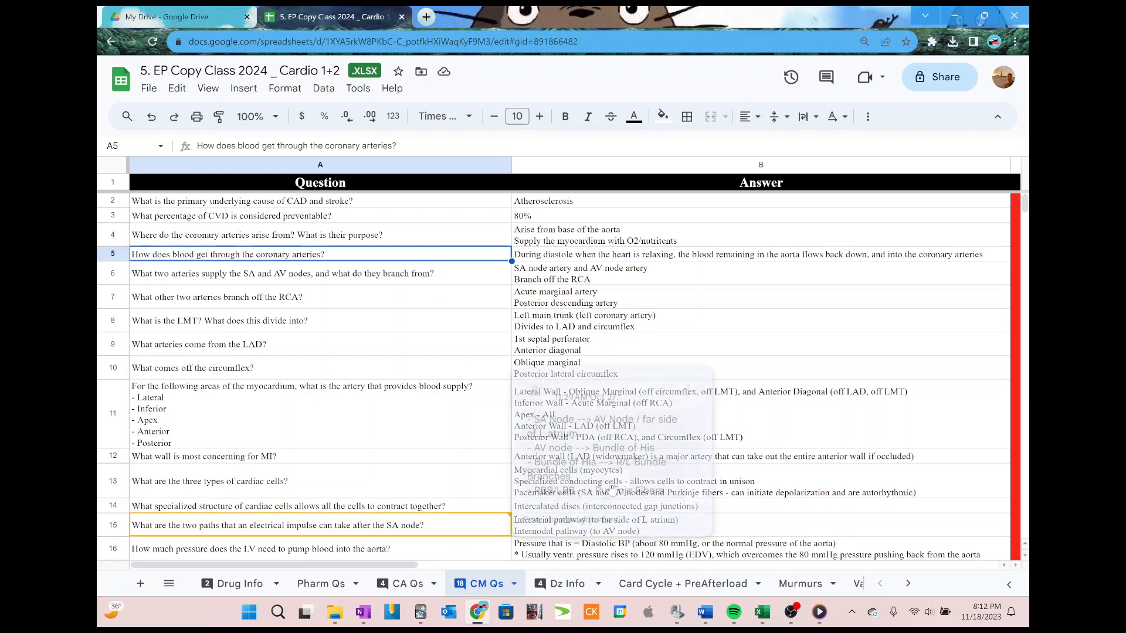
click(632, 278)
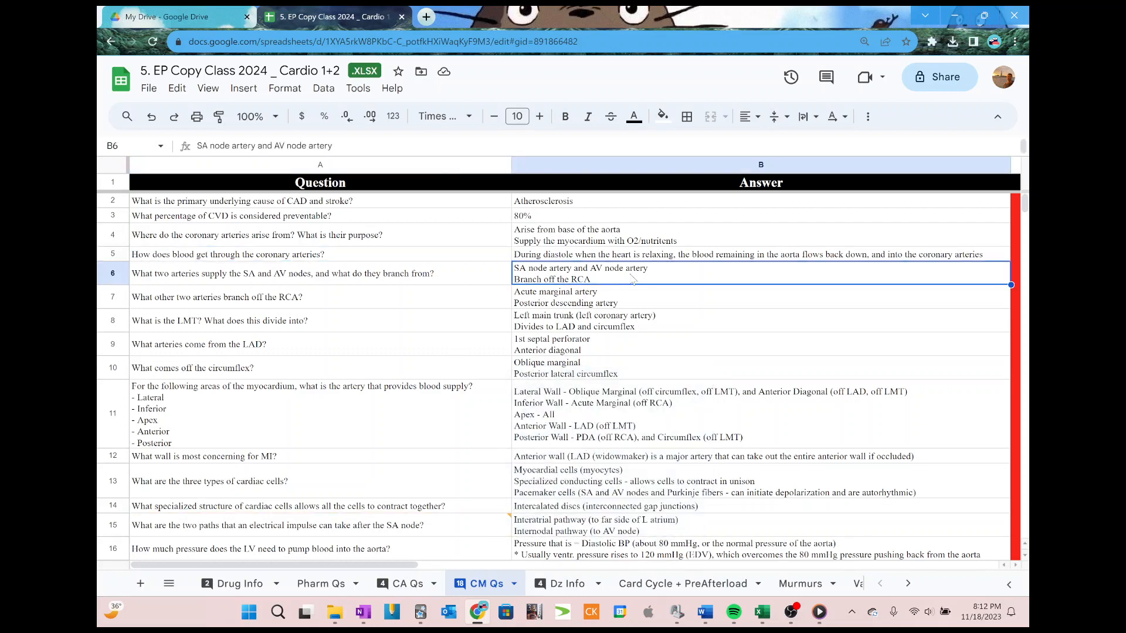
click(346, 257)
click(571, 218)
click(469, 231)
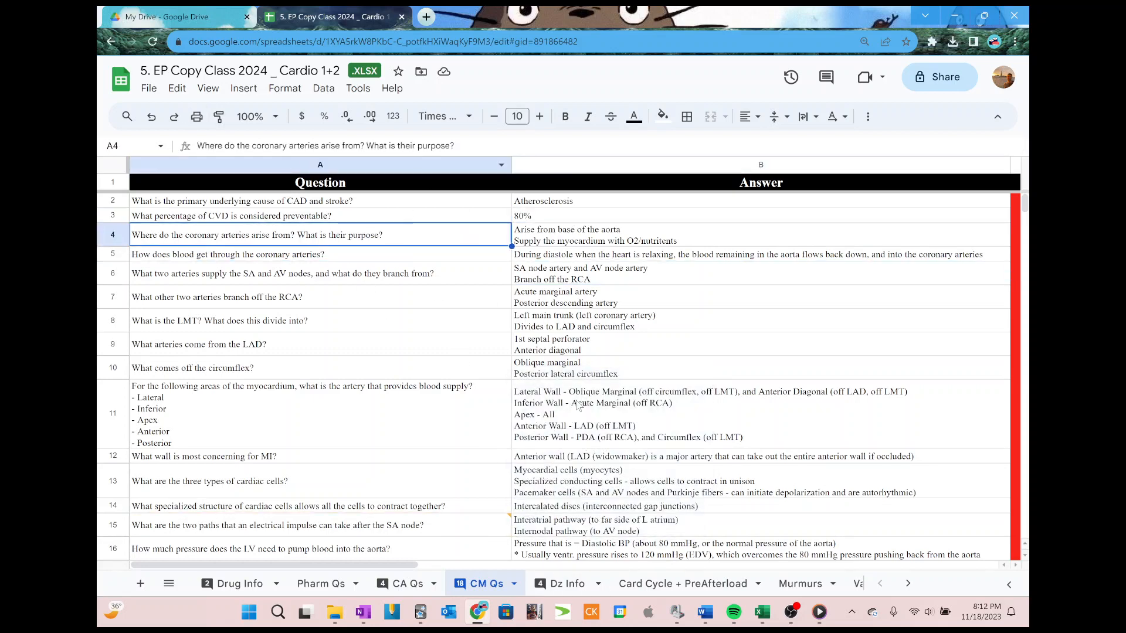
Download the Cardio 1+2 spreadsheet as a Microsoft Excel (.xlsx) file
click(149, 88)
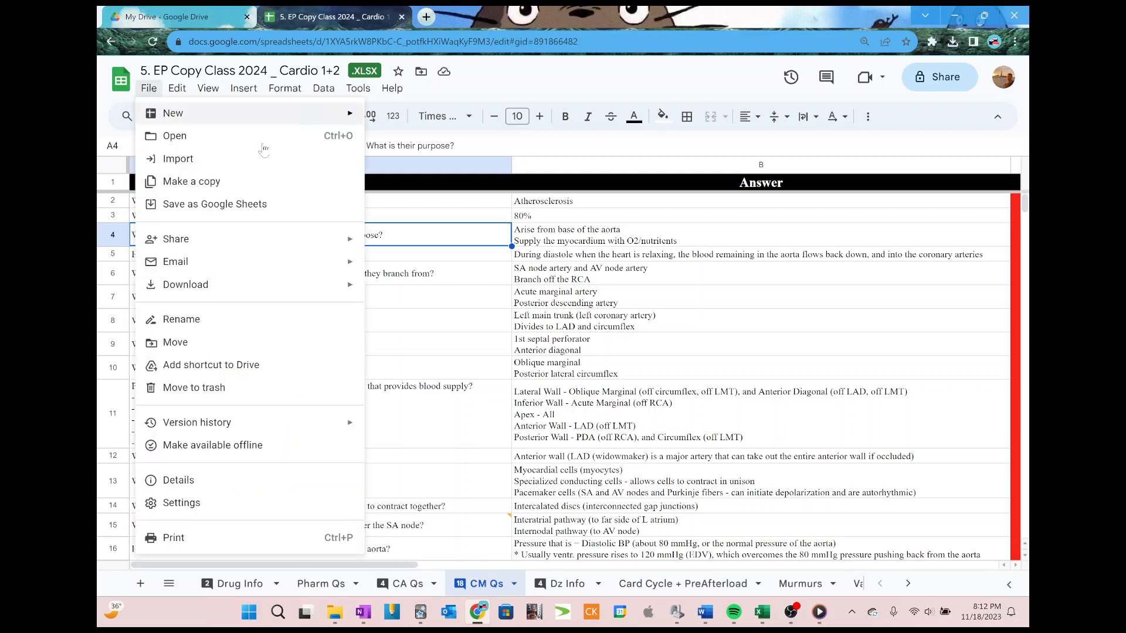
mouse_move(285, 287)
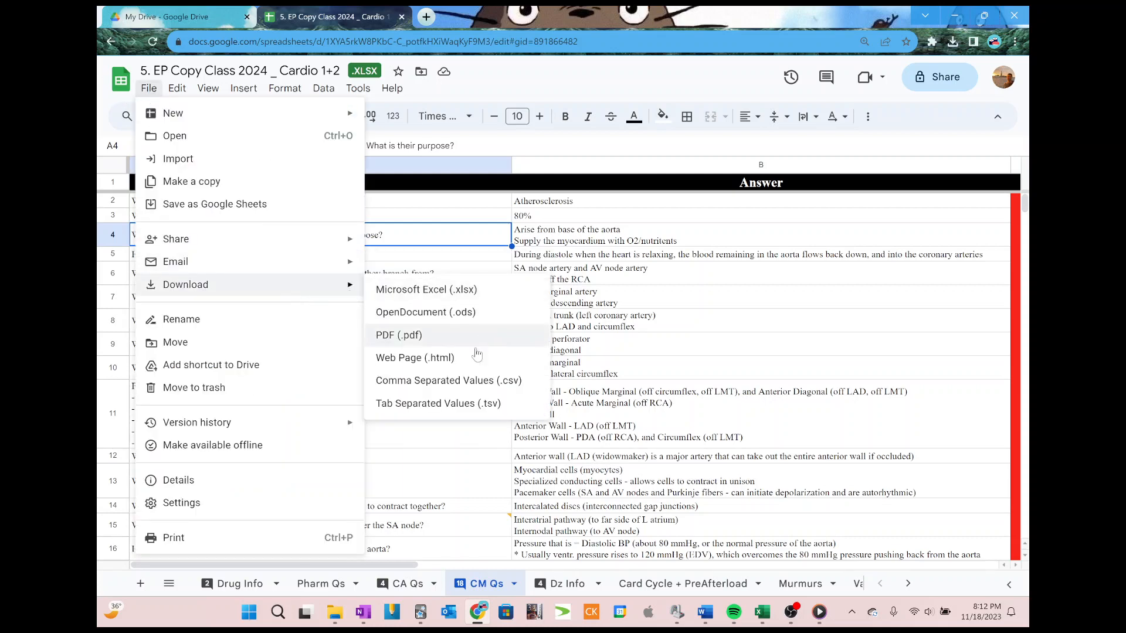
click(475, 296)
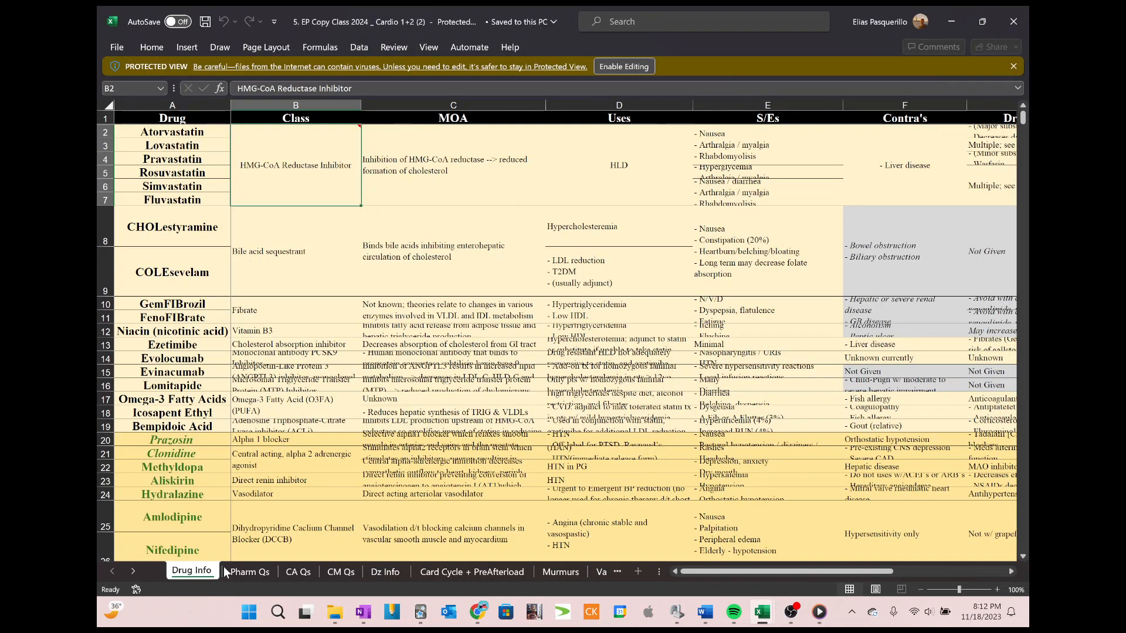
Display the CM Qs sheet of the downloaded workbook in Excel
click(248, 577)
click(297, 573)
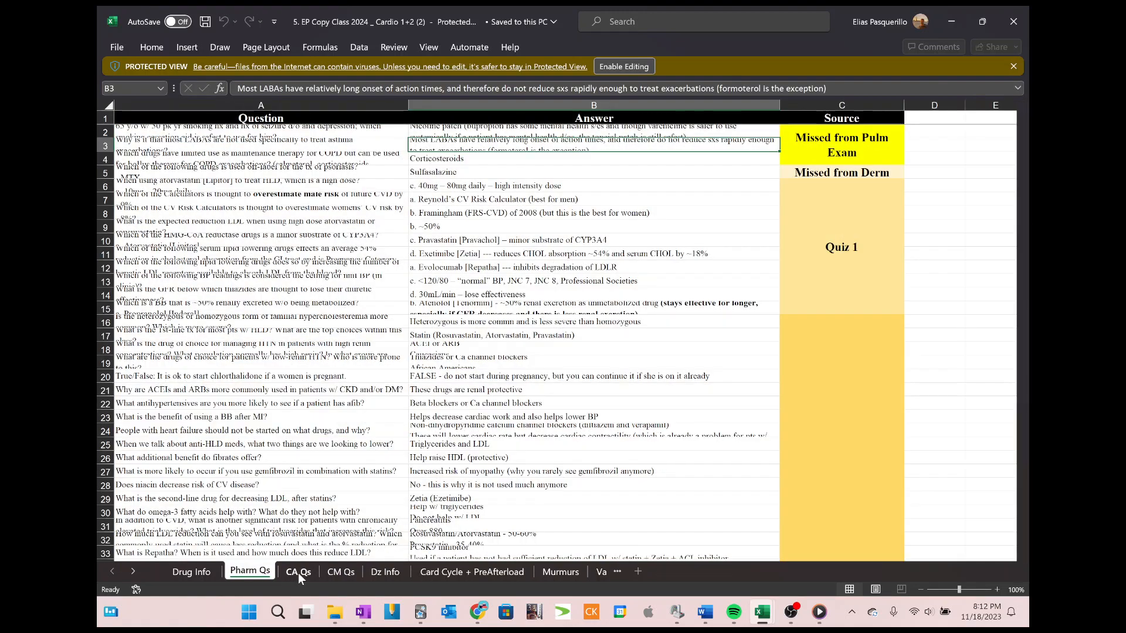
click(343, 575)
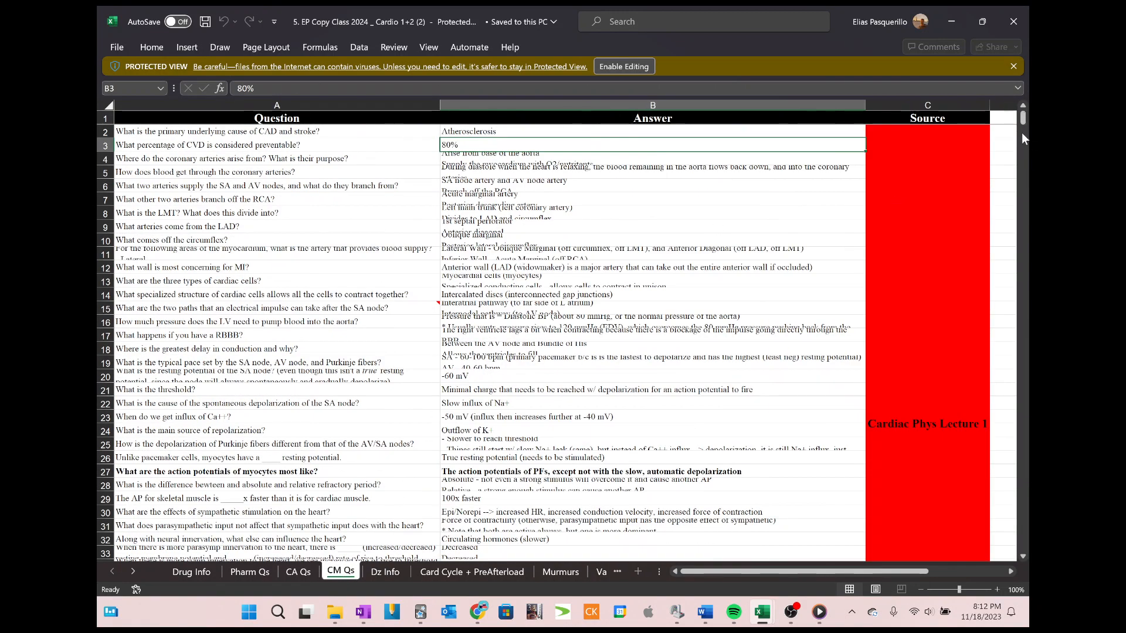
Look through the CM Qs sheet and locate the questions sourced from EKG Lecture IV Axis / Vectors
drag(1022, 138, 1028, 472)
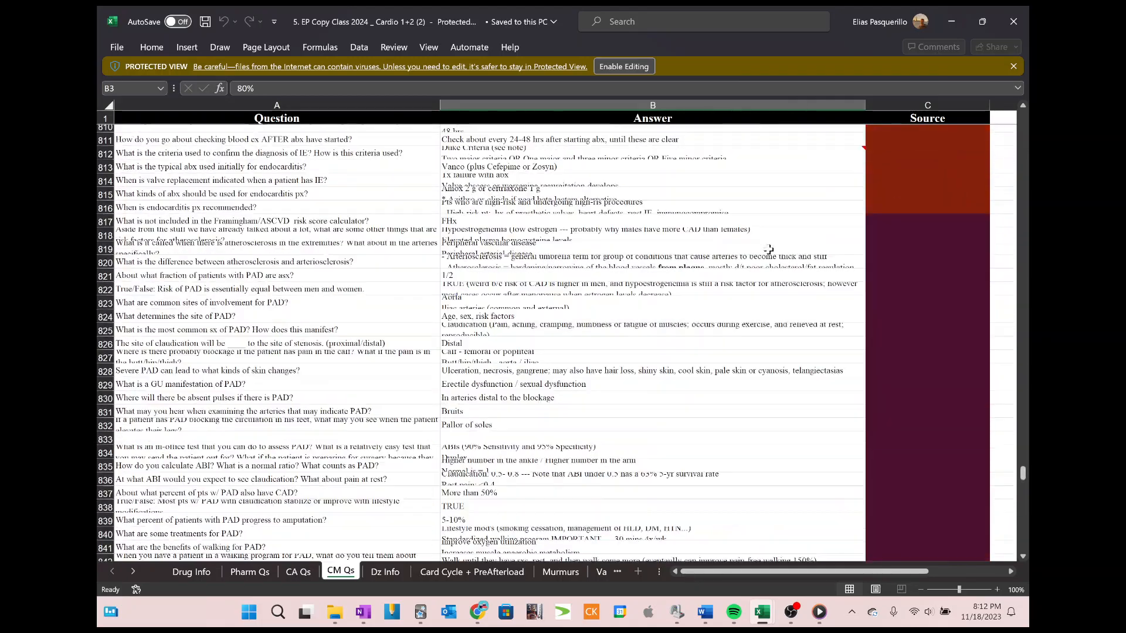
scroll(769, 250, down, 6)
scroll(769, 244, up, 3)
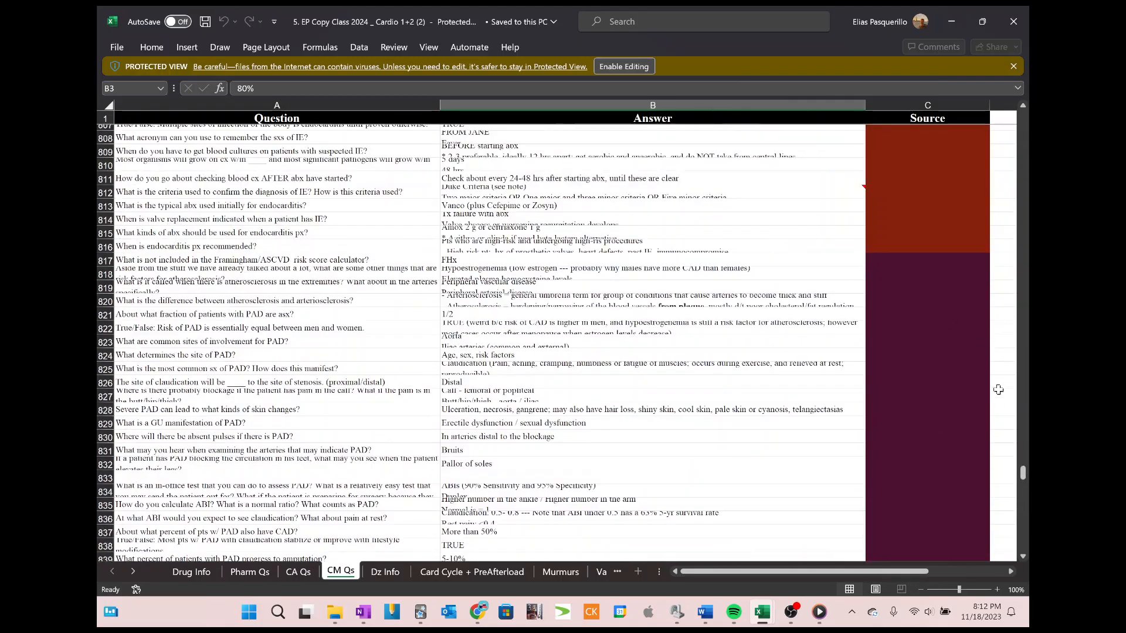
drag(1022, 476, 1027, 359)
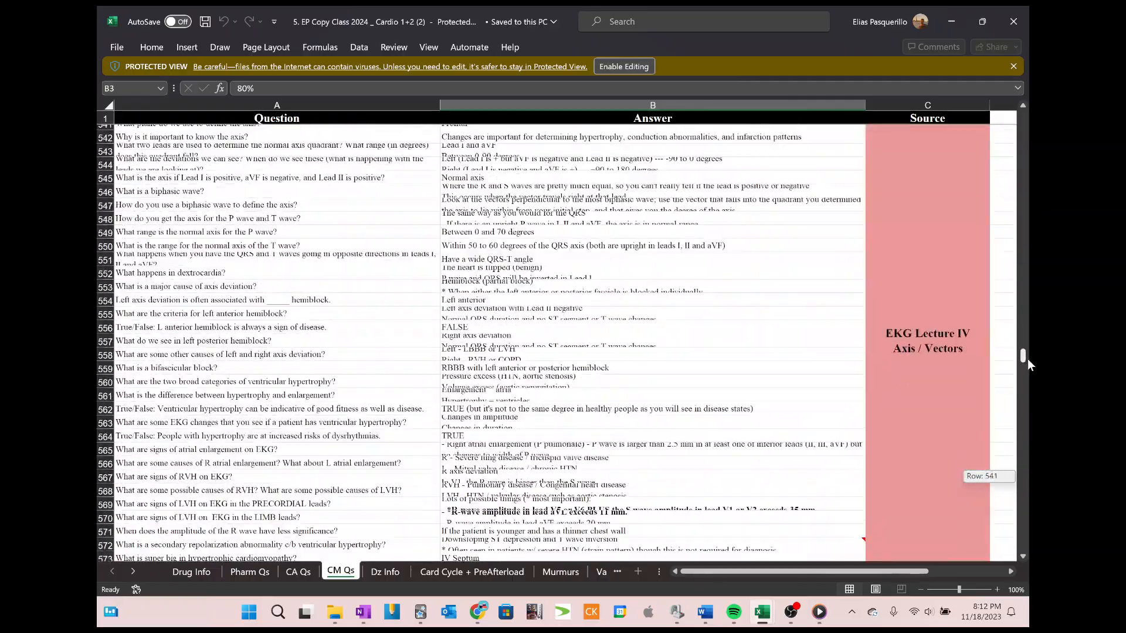
click(616, 263)
scroll(617, 264, up, 2)
scroll(616, 263, up, 1)
click(372, 212)
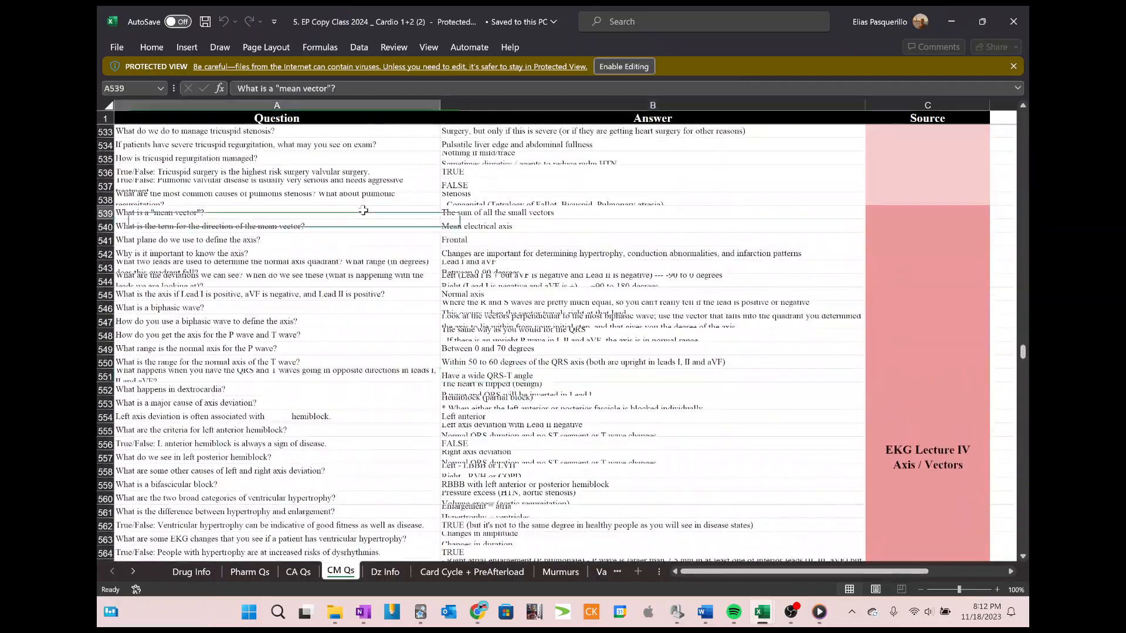
scroll(452, 241, down, 6)
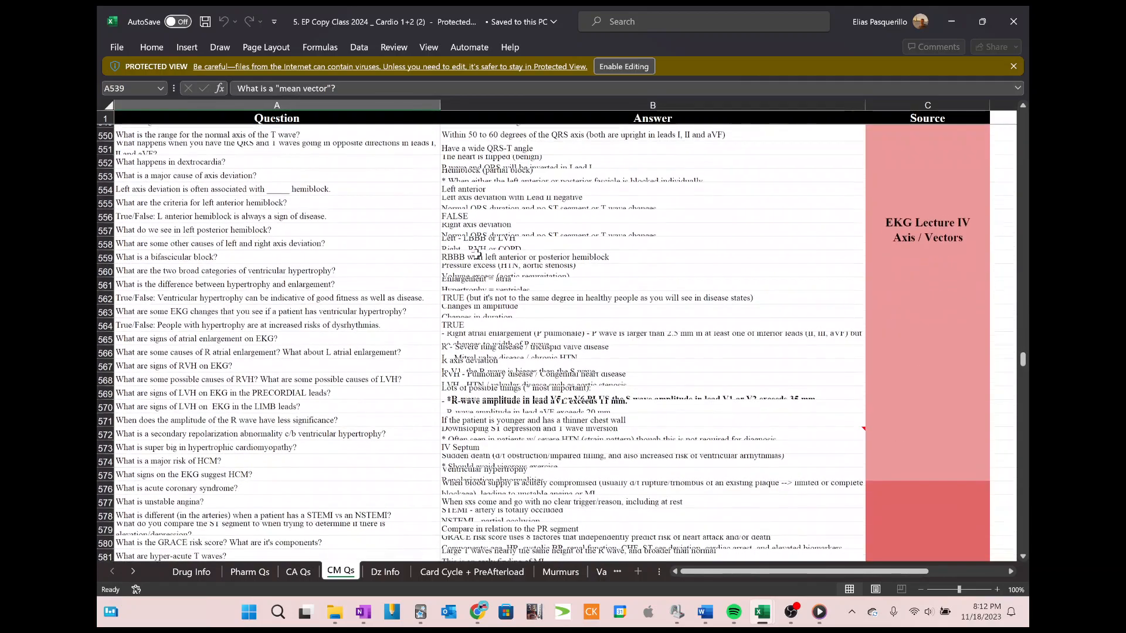
scroll(579, 212, up, 5)
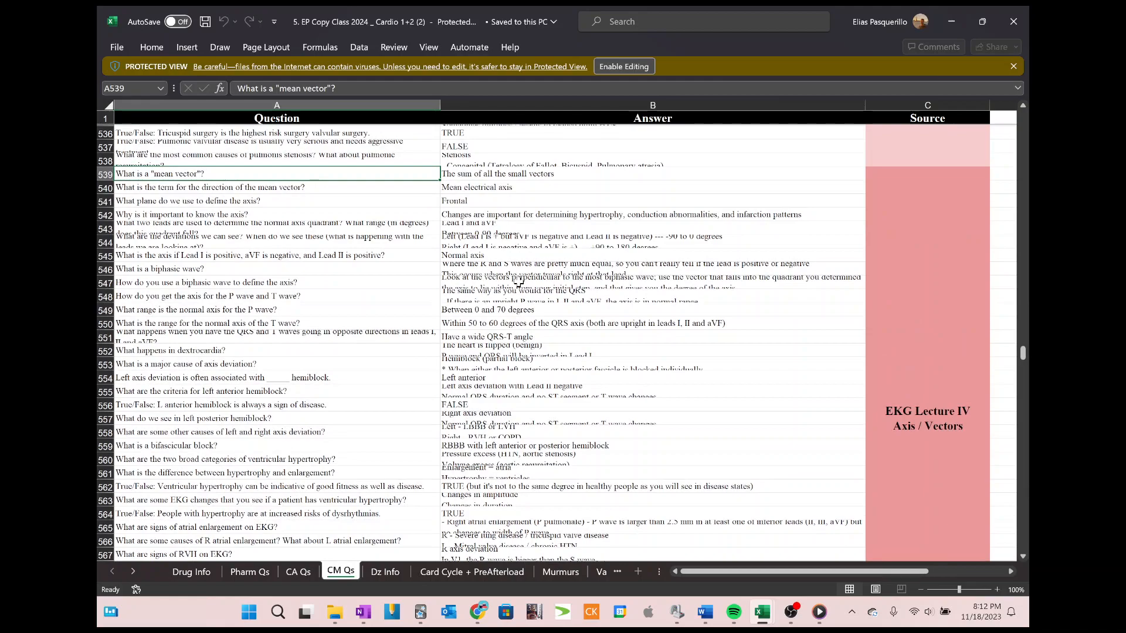
Enable editing of the workbook that is open in Protected View
click(623, 65)
double_click(701, 159)
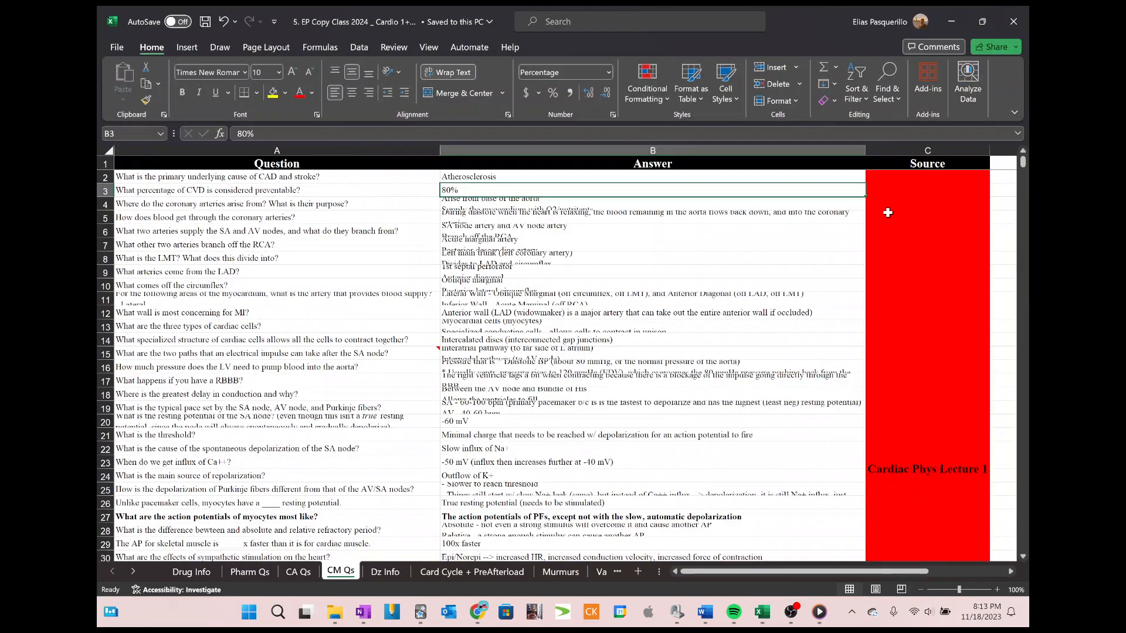
click(774, 274)
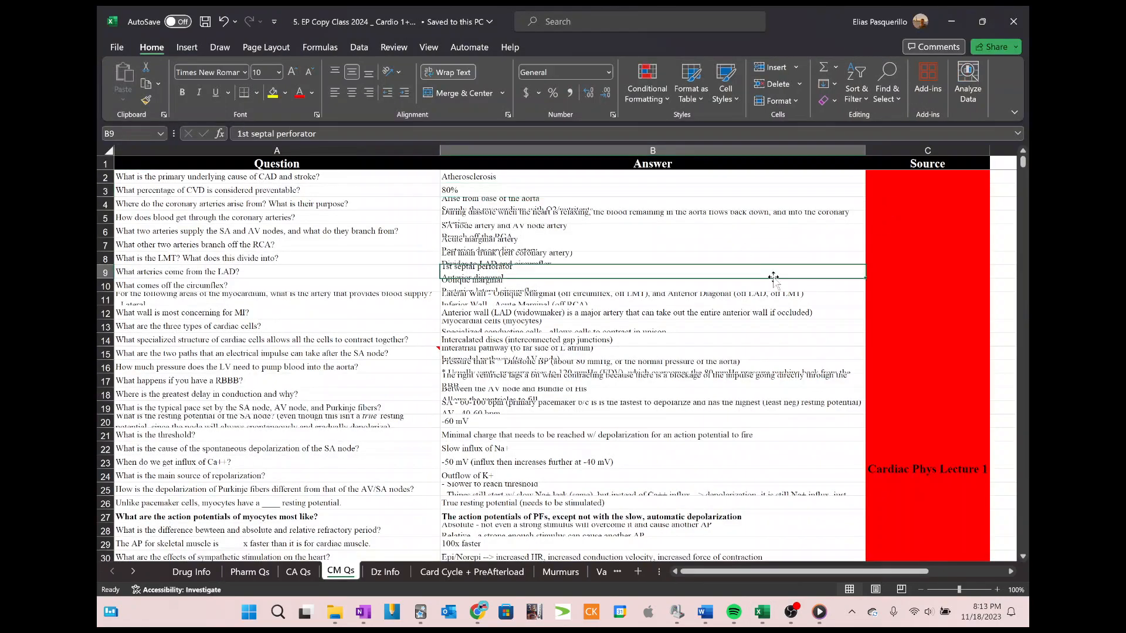
Search the CM Qs sheet for "EKG lecture" and go to the start of the EKG Lecture IV Axis / Vectors section
key(ctrl+f)
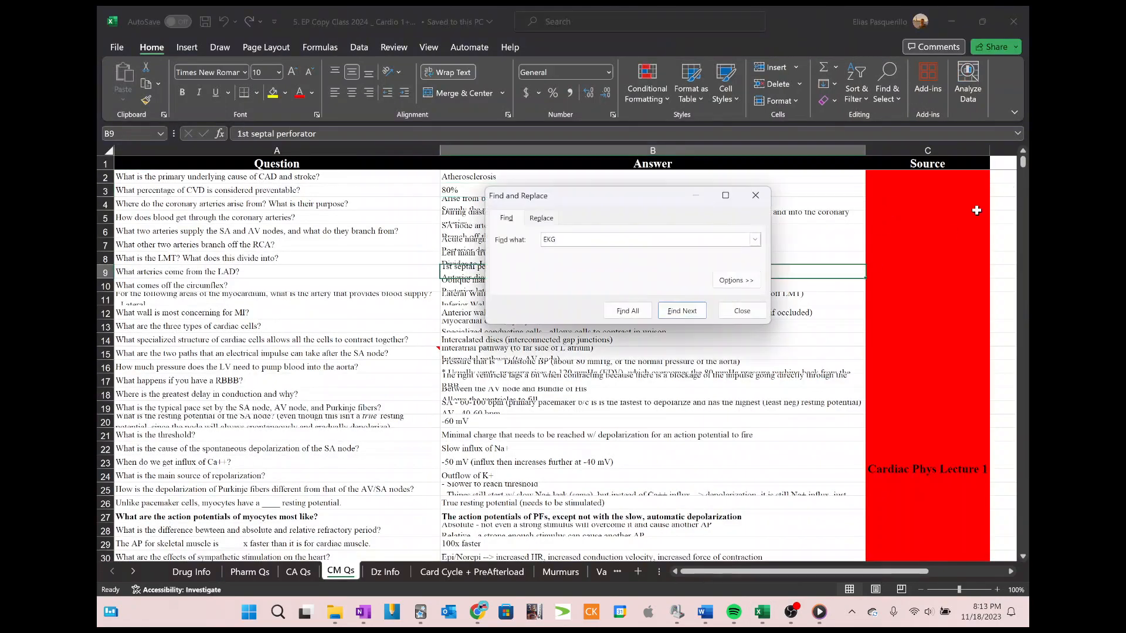
text(lecture)
key(Return)
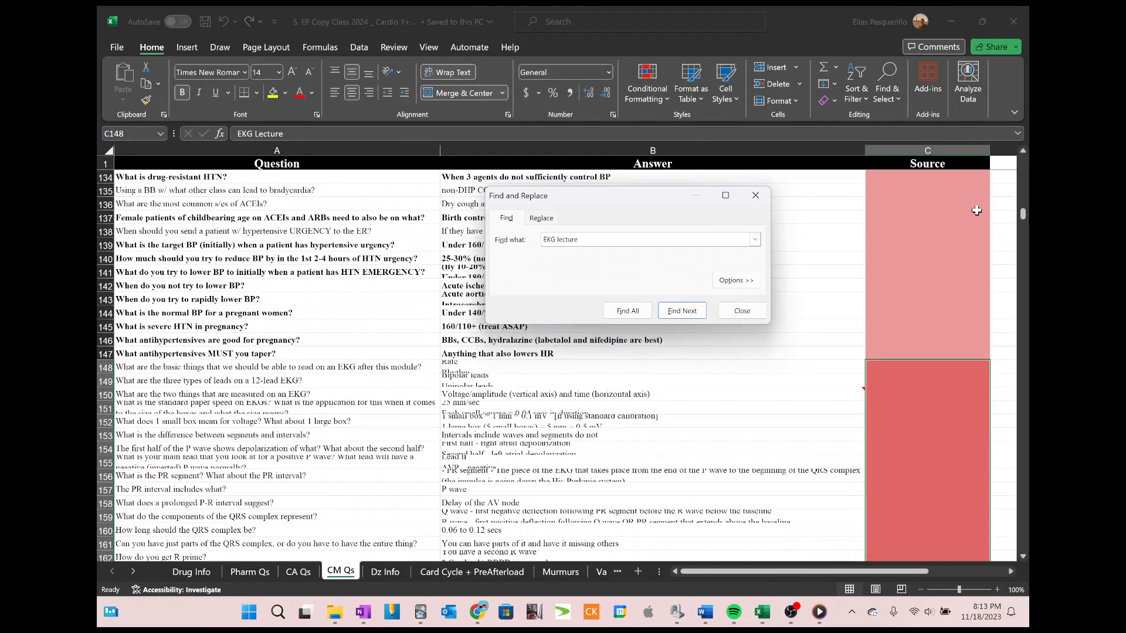
scroll(913, 243, down, 12)
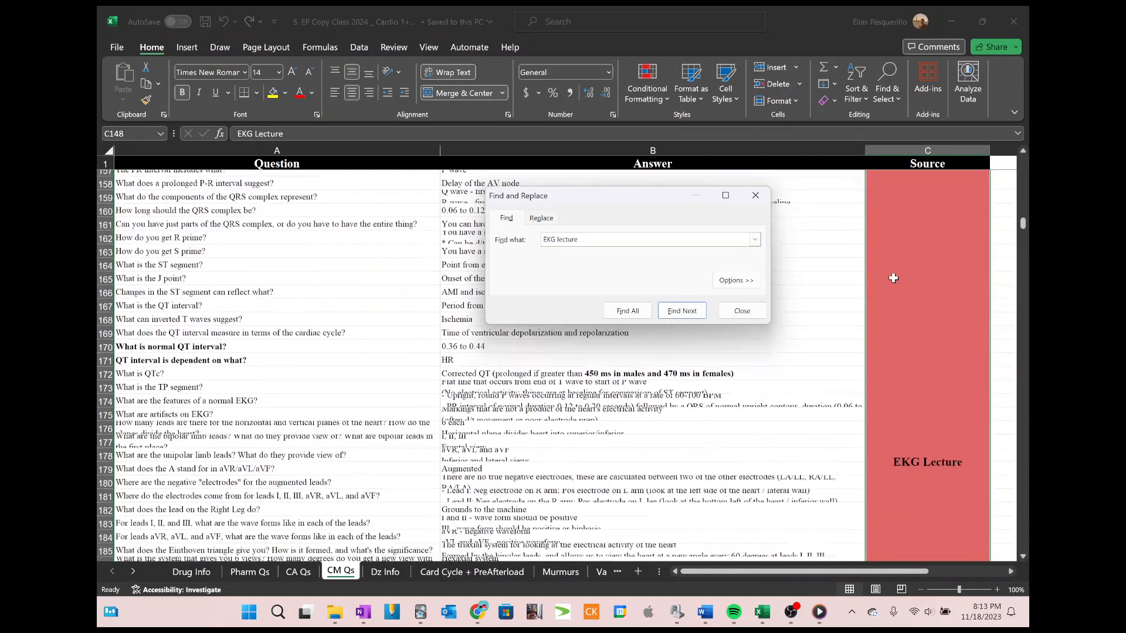
double_click(687, 312)
scroll(846, 259, down, 10)
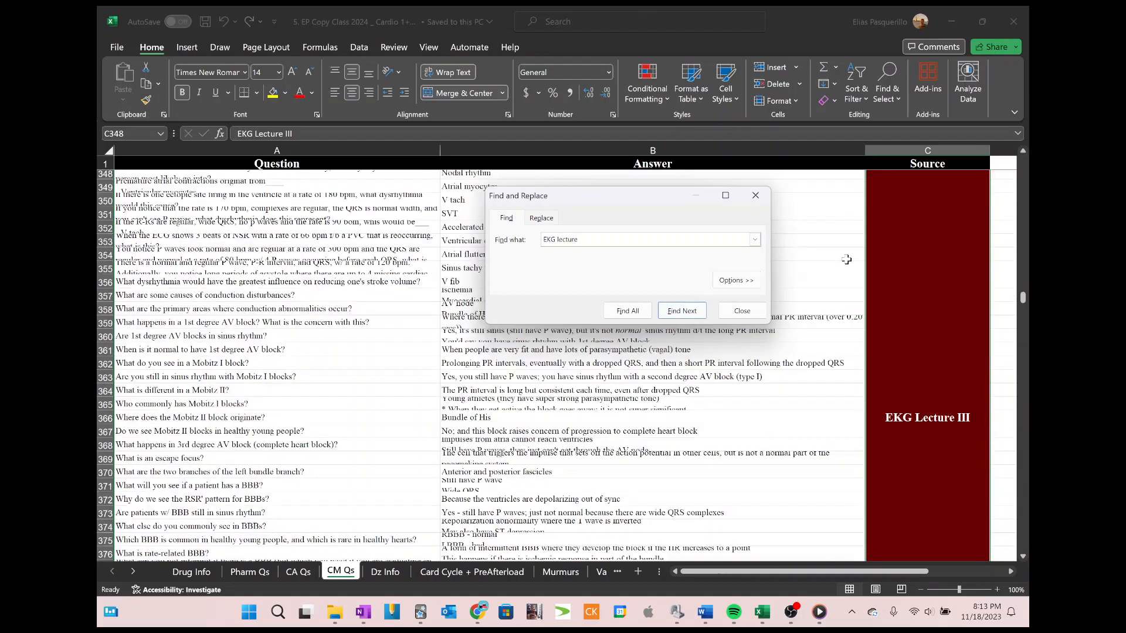
scroll(847, 259, down, 20)
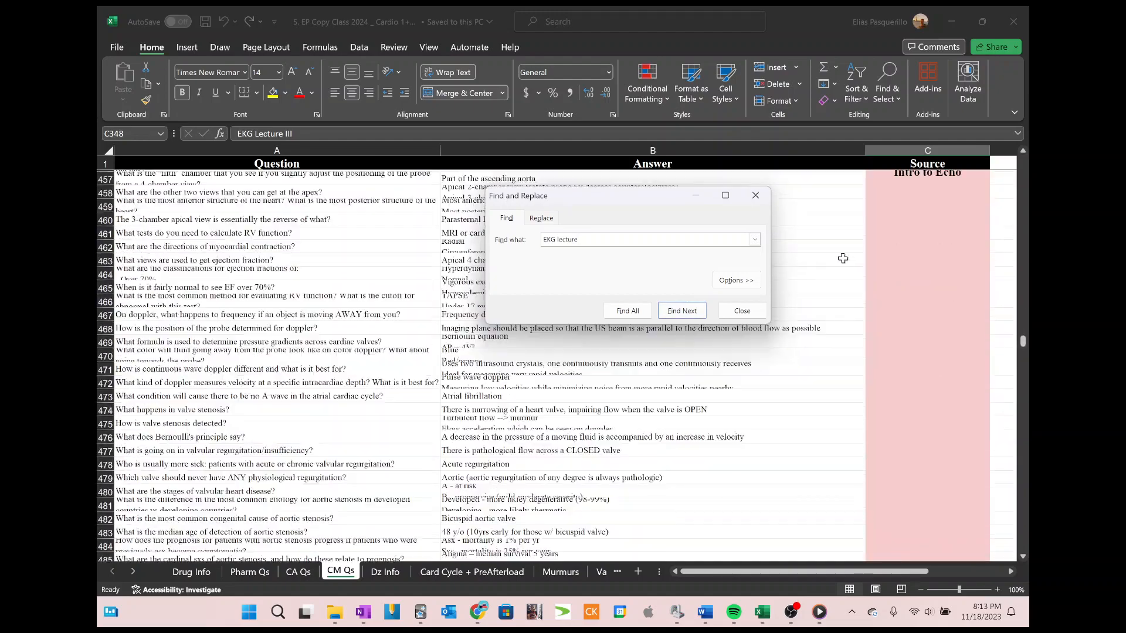
scroll(842, 258, down, 15)
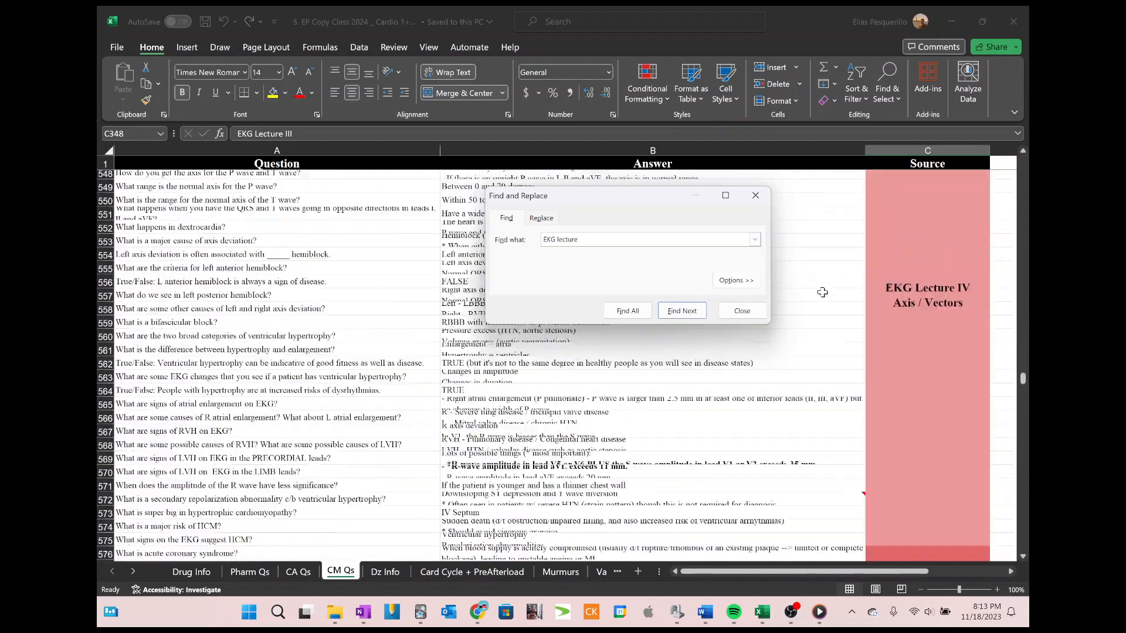
click(742, 311)
scroll(768, 318, up, 6)
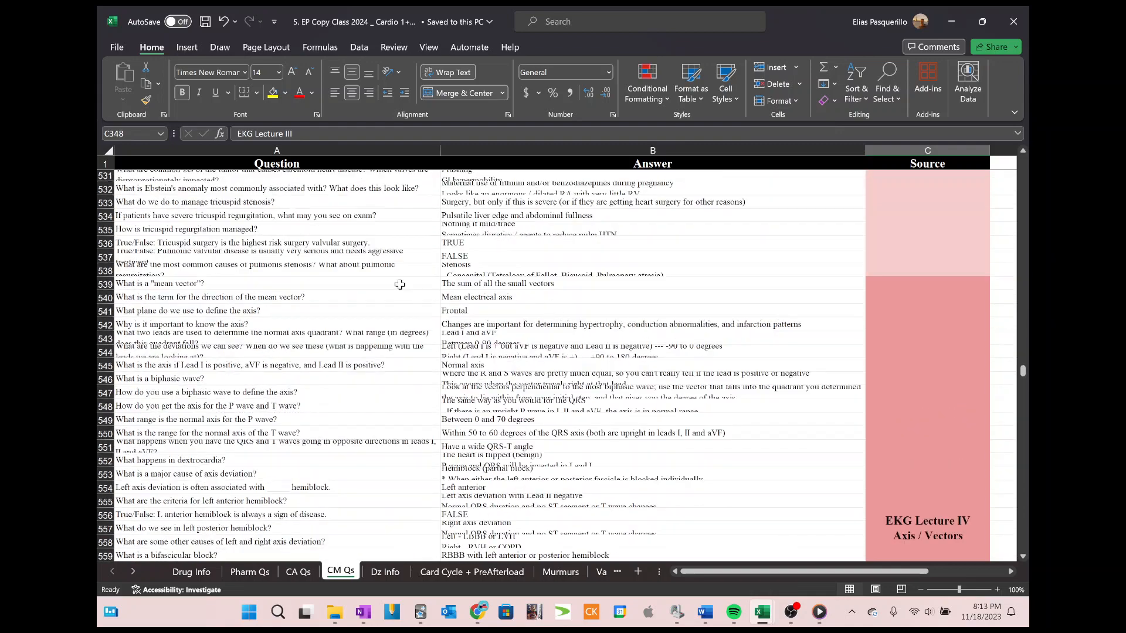
Copy the questions and answers of the EKG Lecture IV Axis / Vectors section, cells A539 to B575
click(399, 284)
key(shift+Right)
key(shift+Down)
key(shift+Down)
key(shift+Down)
key(shift+Down)
key(shift+Down)
key(shift+Down)
key(shift+Down)
key(shift+Down)
key(shift+Down)
key(shift+Down)
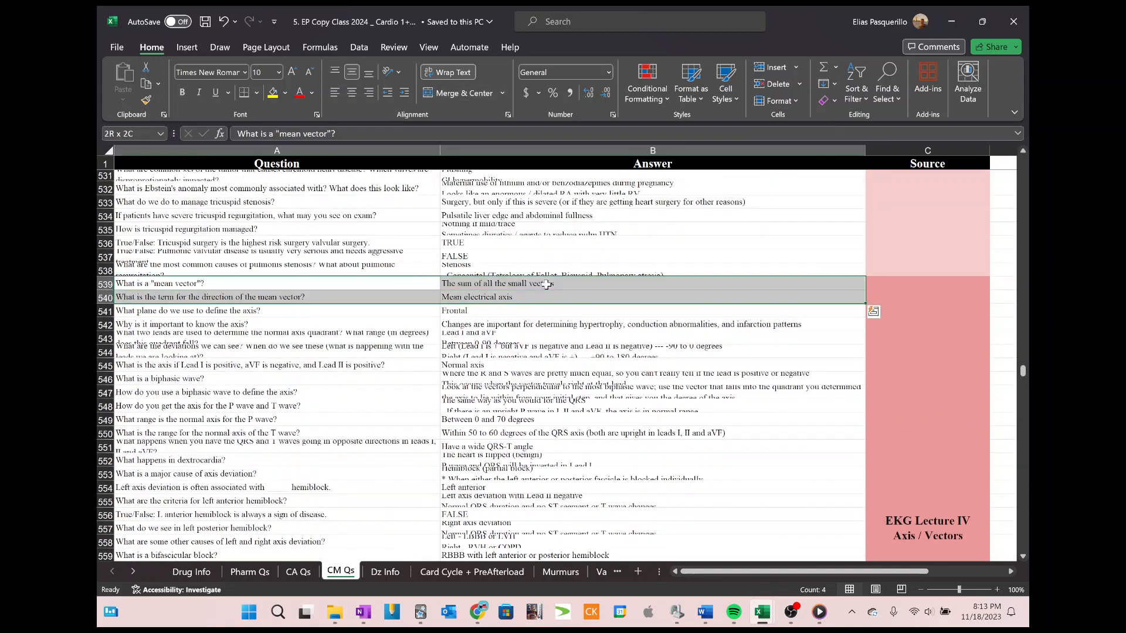
key(shift+Down)
key(shift+Down)
key(shift+Down)
key(shift+Down)
key(shift+Down)
key(shift+Down)
key(shift+Down)
key(shift+Down)
key(shift+Down)
key(shift+Down)
key(shift+Down)
key(shift+Down)
key(shift+Down)
key(shift+Down)
key(shift+Down)
key(shift+Down)
key(shift+Down)
key(shift+Down)
key(shift+Down)
key(shift+Down)
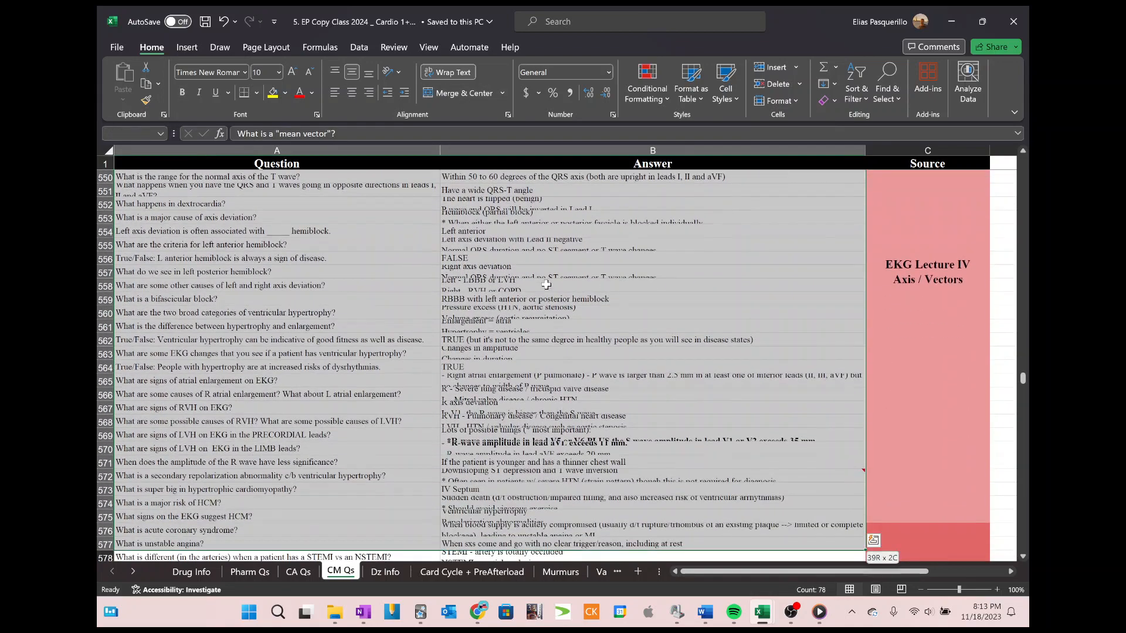
key(ctrl+c)
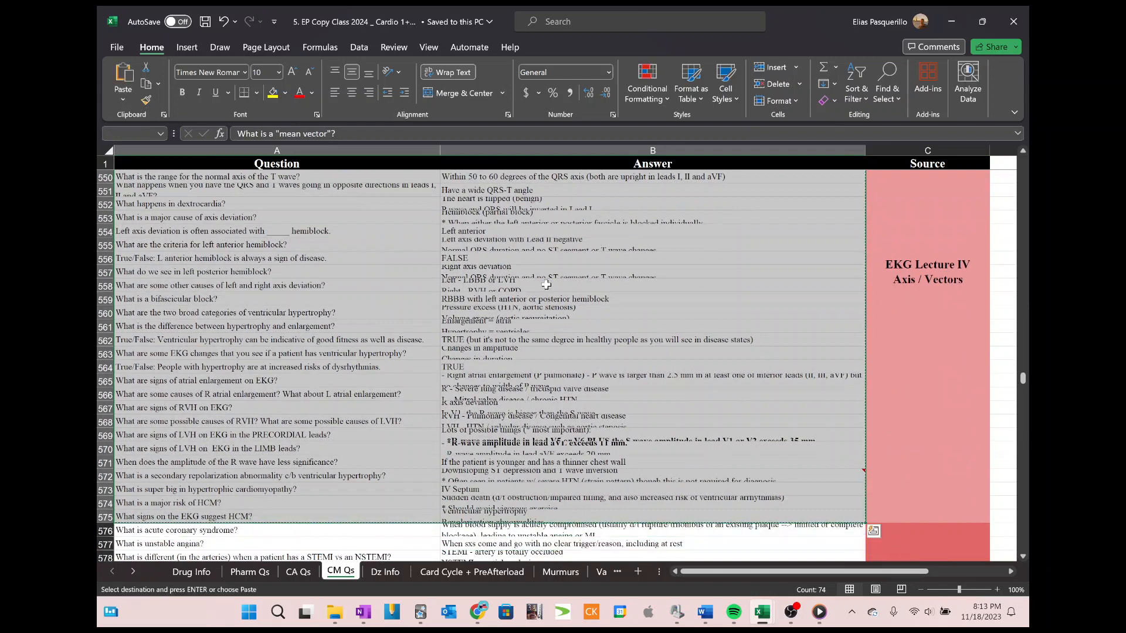
Paste the copied questions and answers into a new blank workbook at A1 and widen columns A and B
key(ctrl+n)
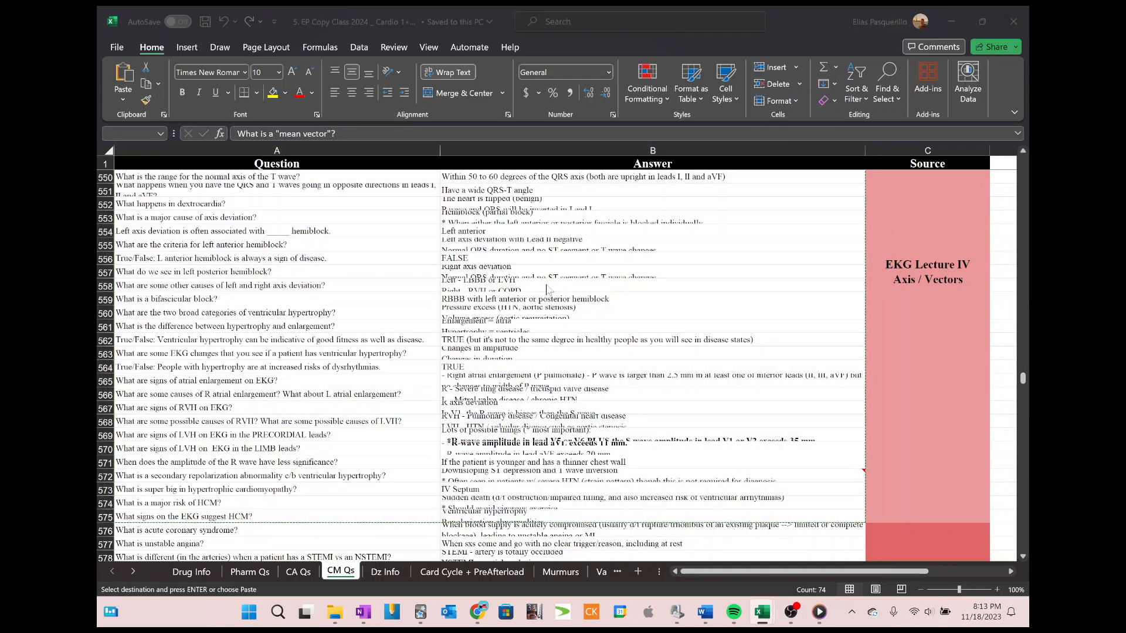
key(ctrl+v)
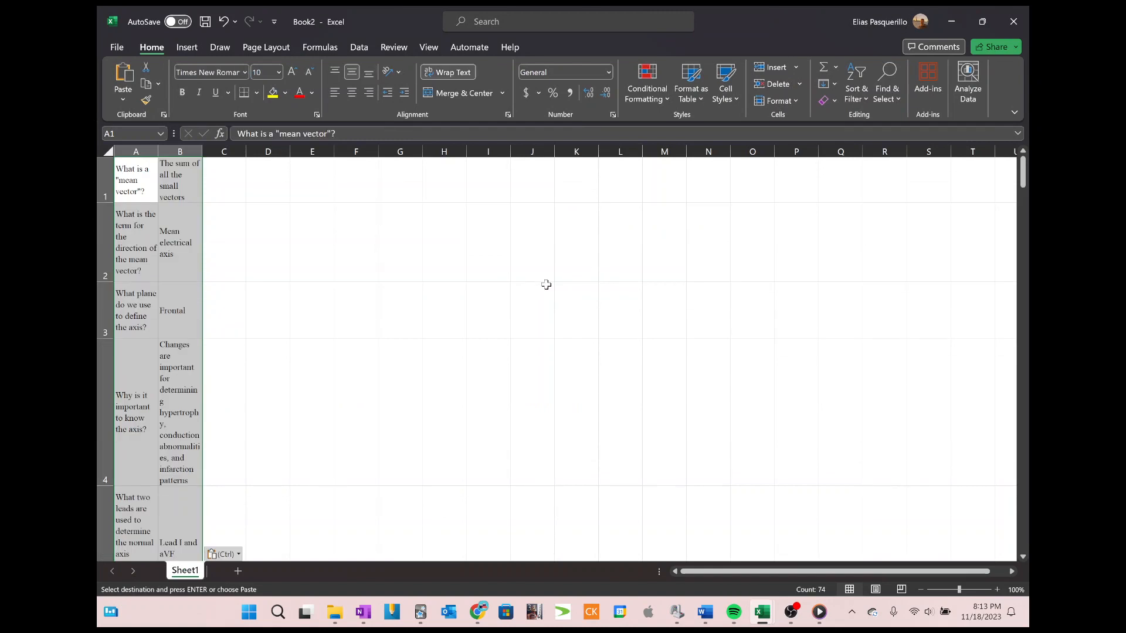
drag(136, 151, 233, 152)
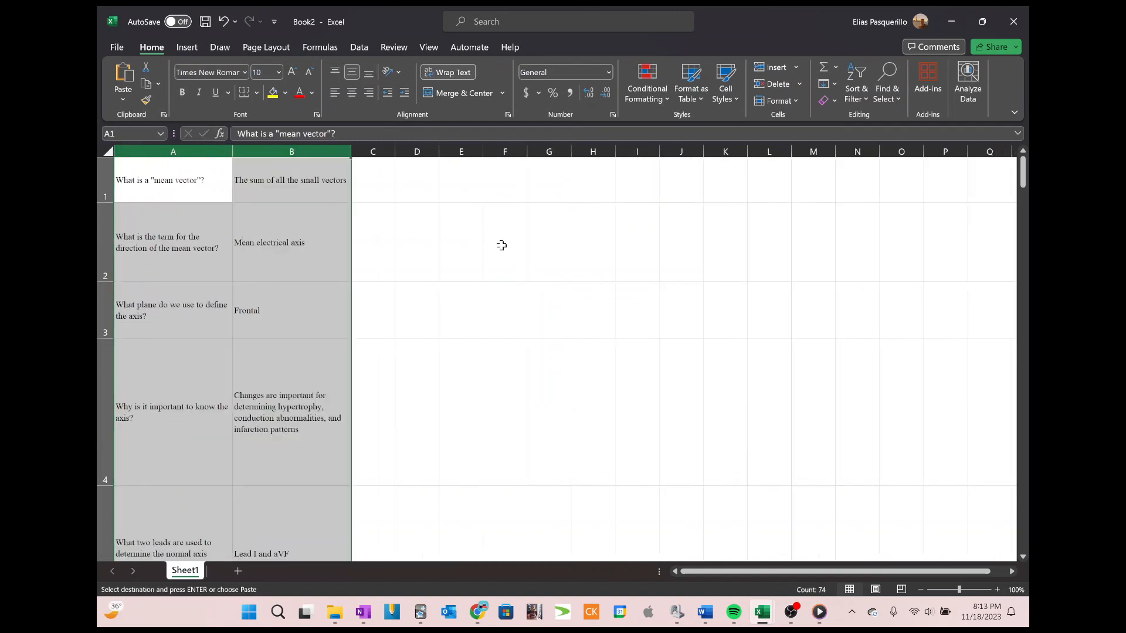
click(563, 251)
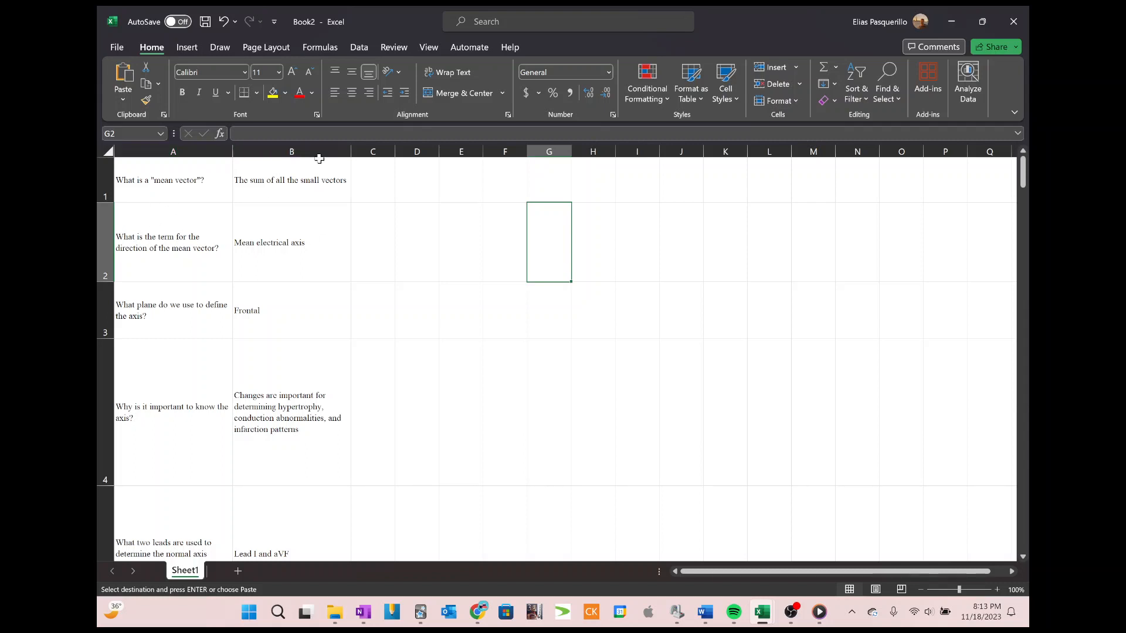
click(399, 181)
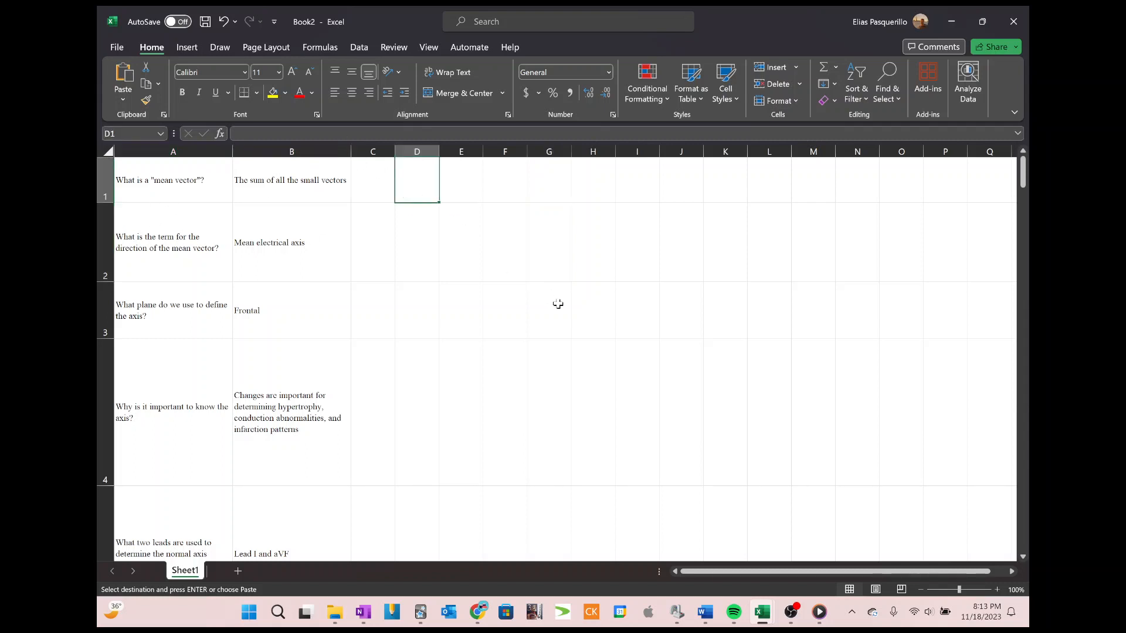
click(199, 179)
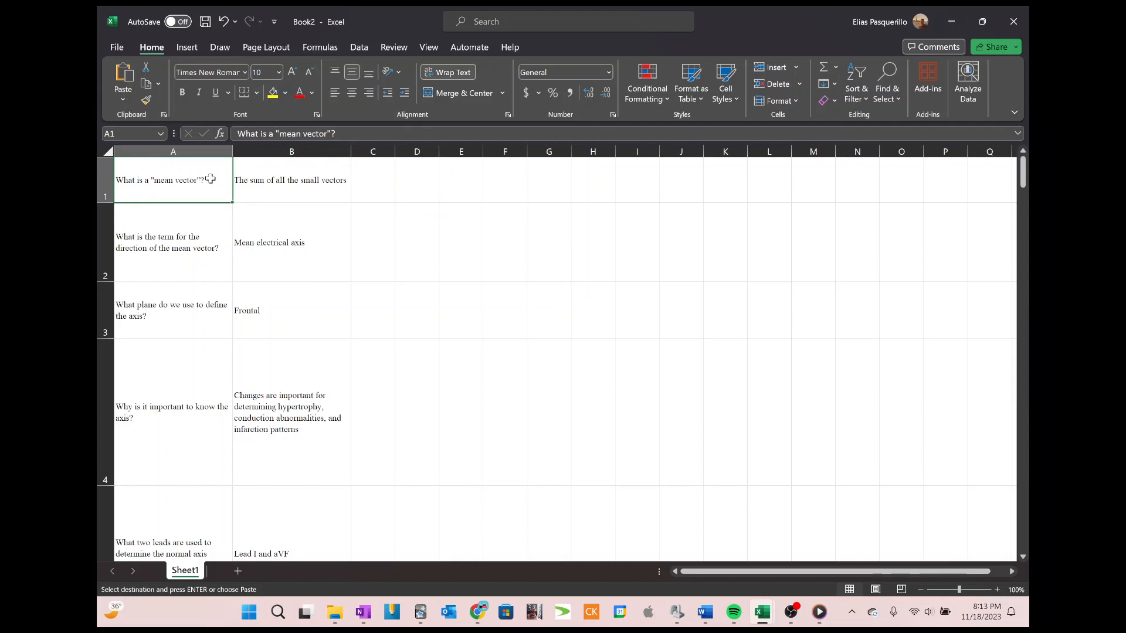
click(267, 176)
click(440, 214)
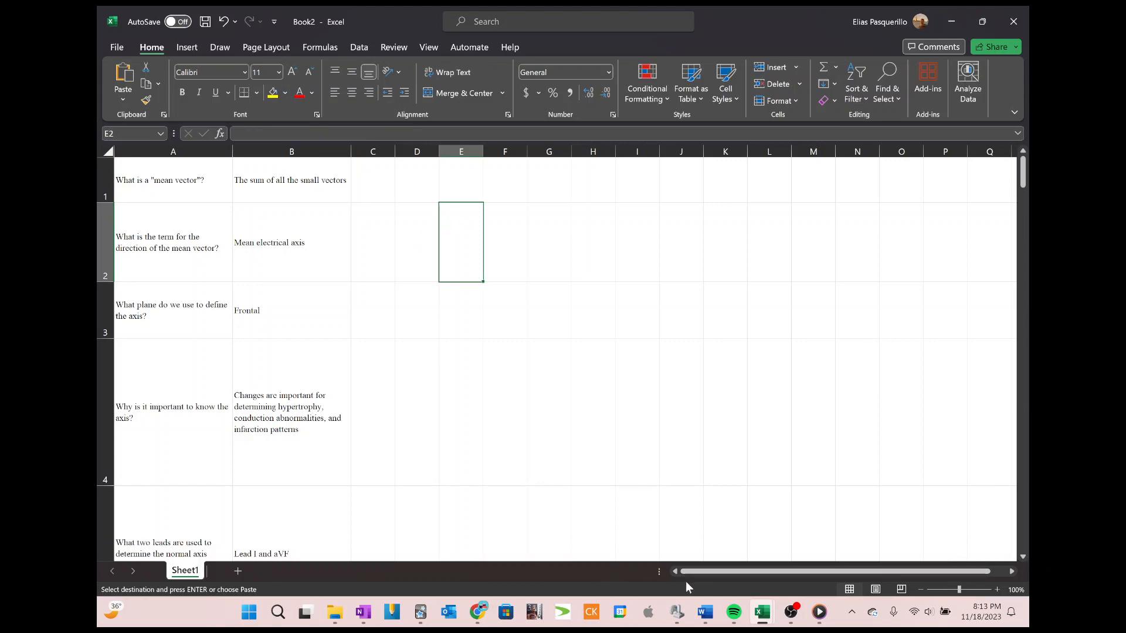
Switch to the main Anki window and display the list of decks
mouse_move(419, 616)
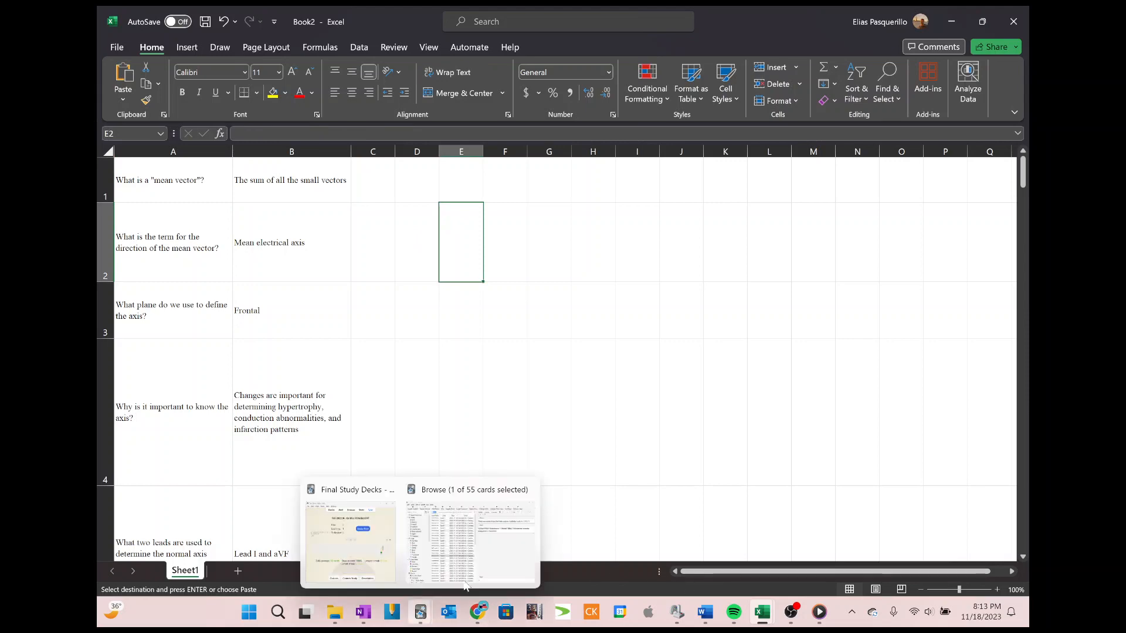
click(530, 489)
click(455, 530)
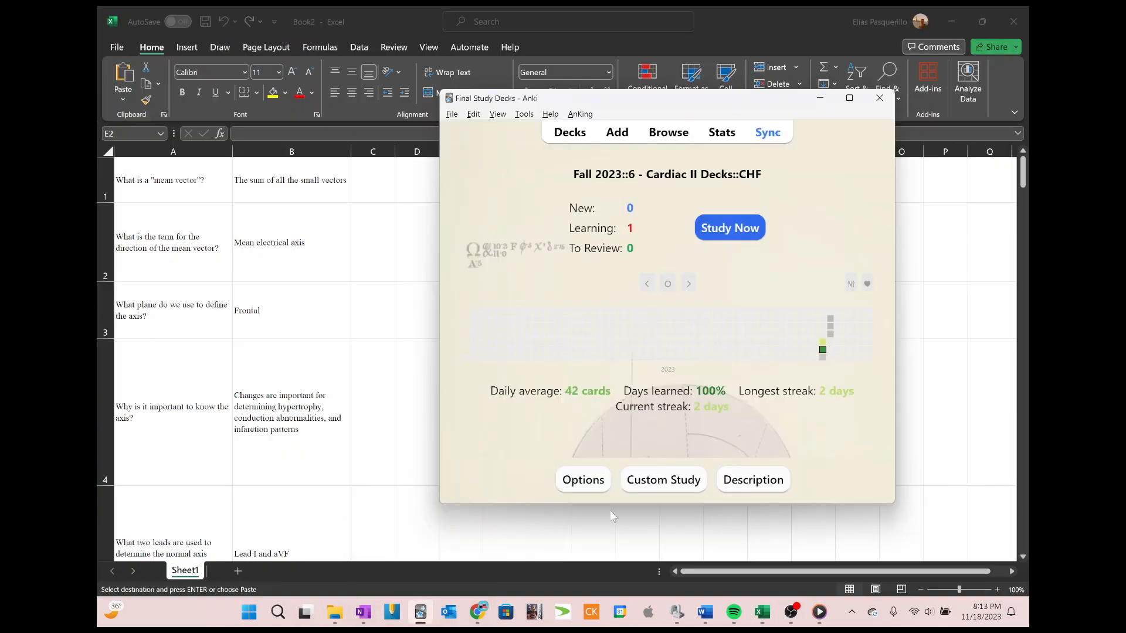
click(570, 132)
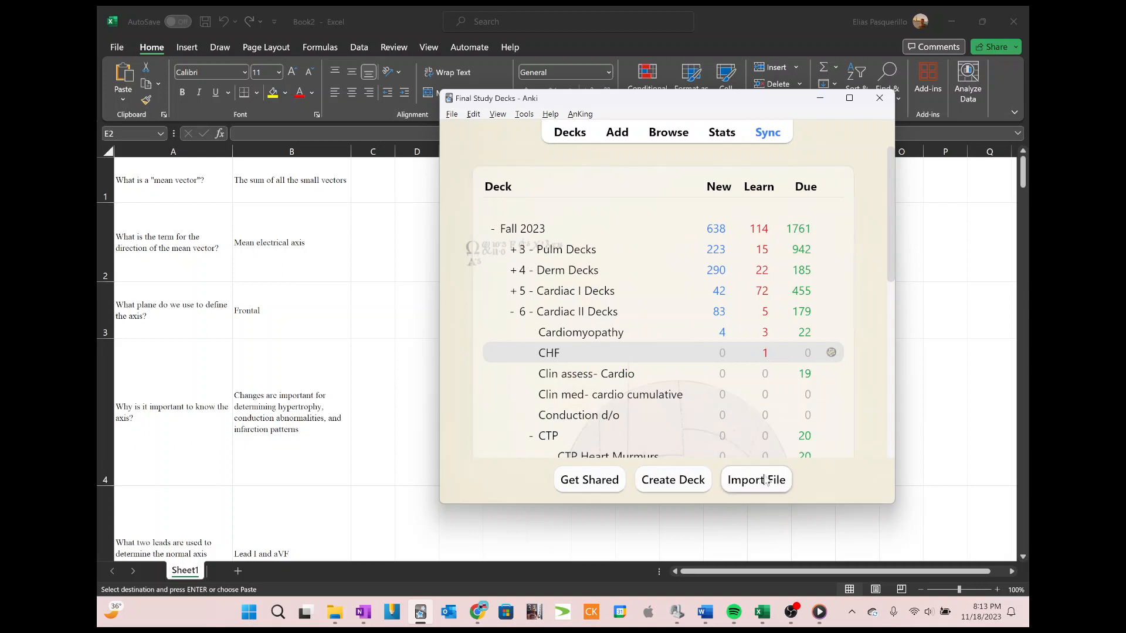
Switch back to the Excel workbook and replace every comma in the sheet with a semicolon
click(381, 205)
click(380, 198)
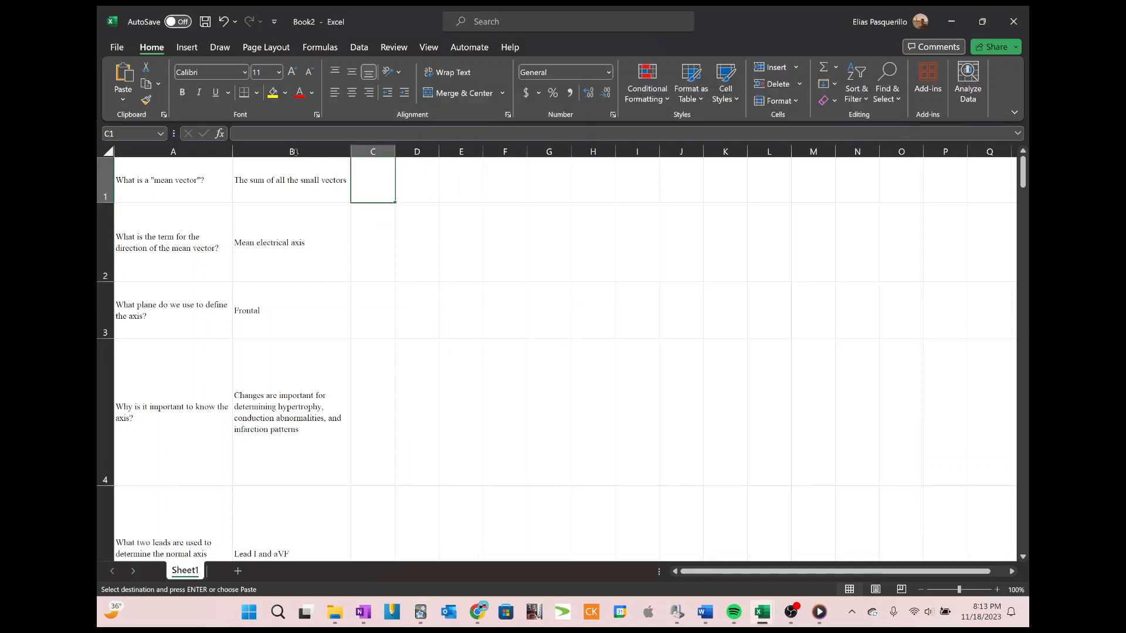
click(204, 193)
click(376, 180)
key(ctrl+f)
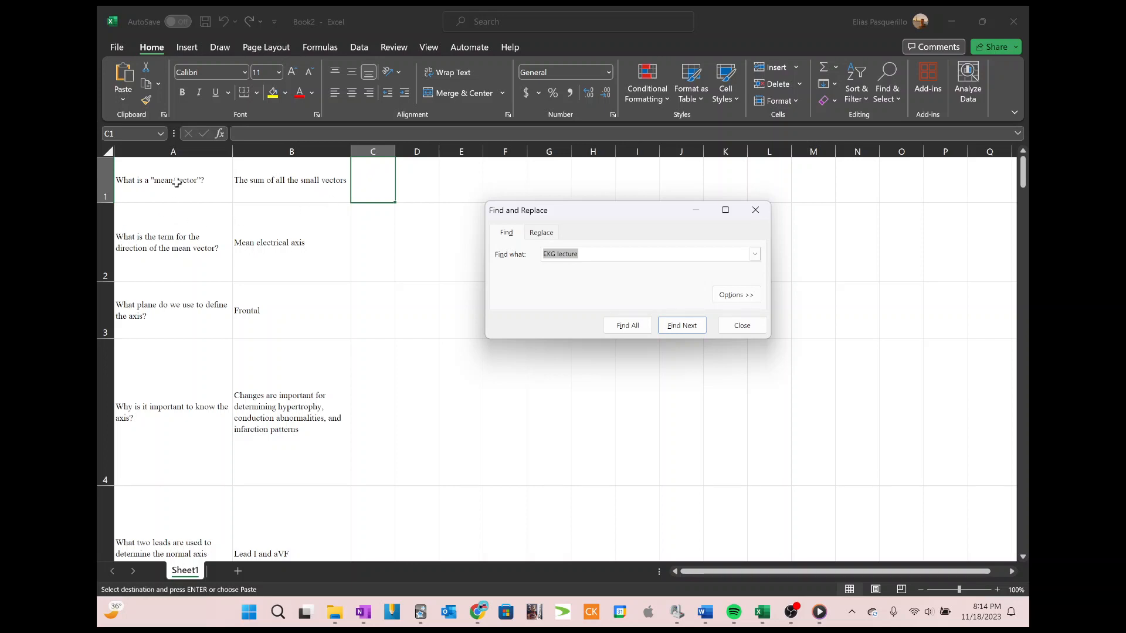
click(532, 231)
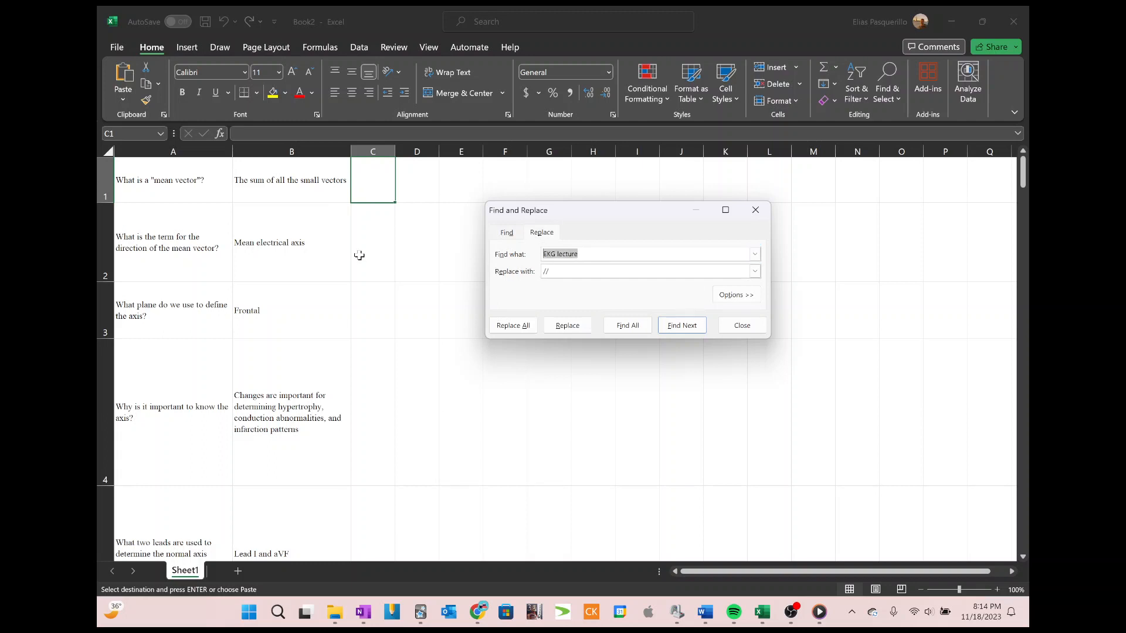
text(,)
key(BackSpace)
click(577, 253)
click(561, 268)
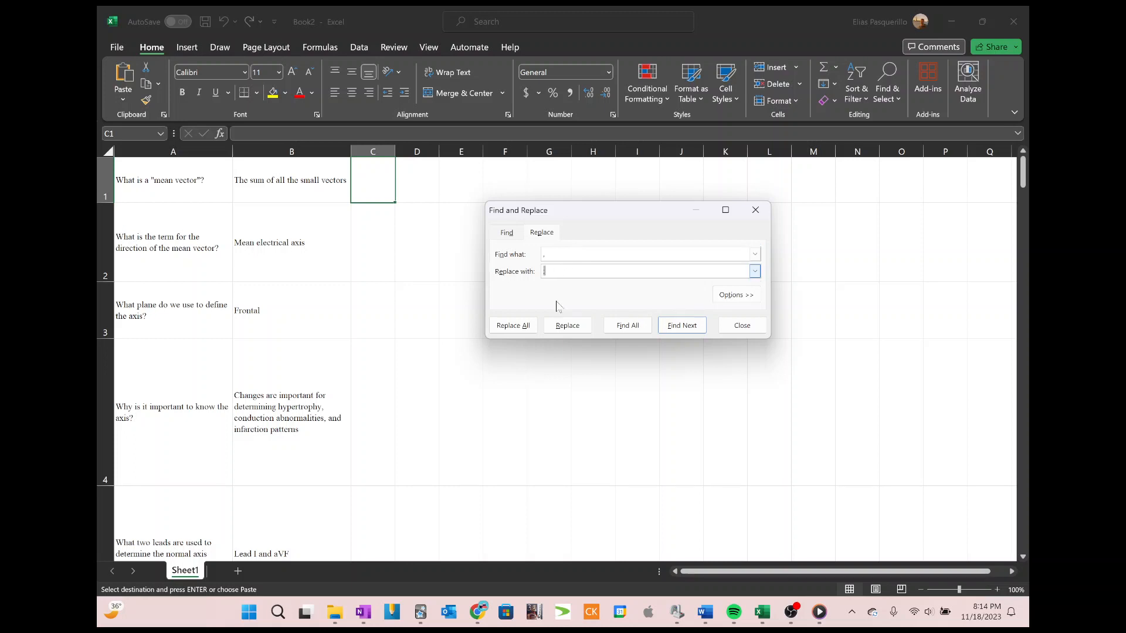
click(520, 326)
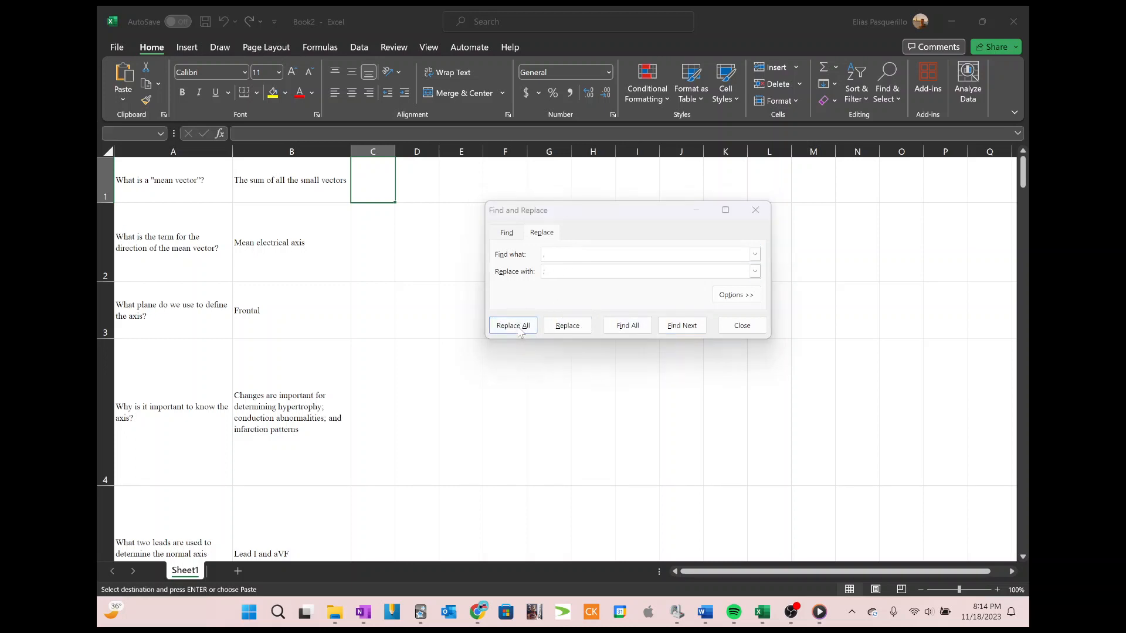
click(566, 344)
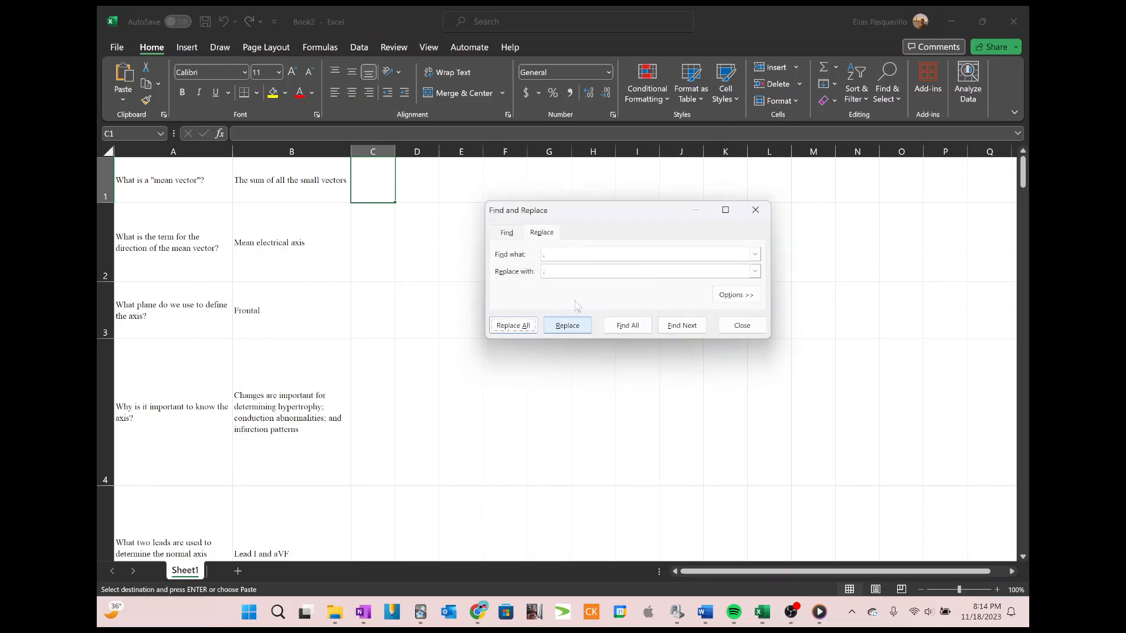
Replace every line break within the sheet's cells with "// " and close Find and Replace
click(572, 254)
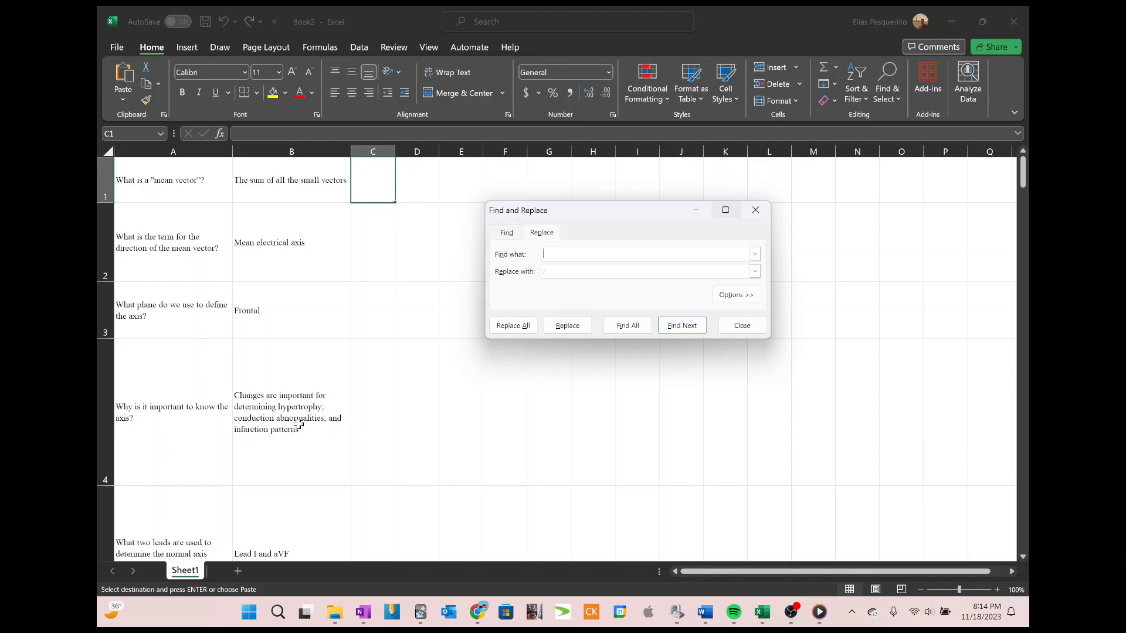
scroll(296, 422, down, 1)
scroll(250, 540, down, 2)
scroll(282, 452, up, 1)
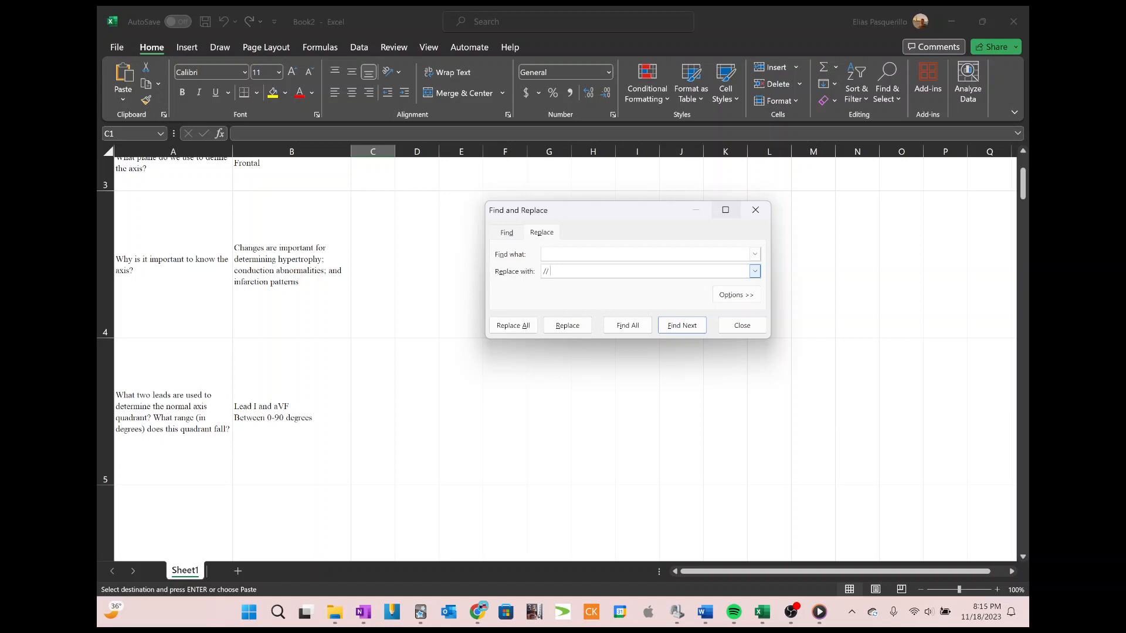
key(alt+a)
click(564, 344)
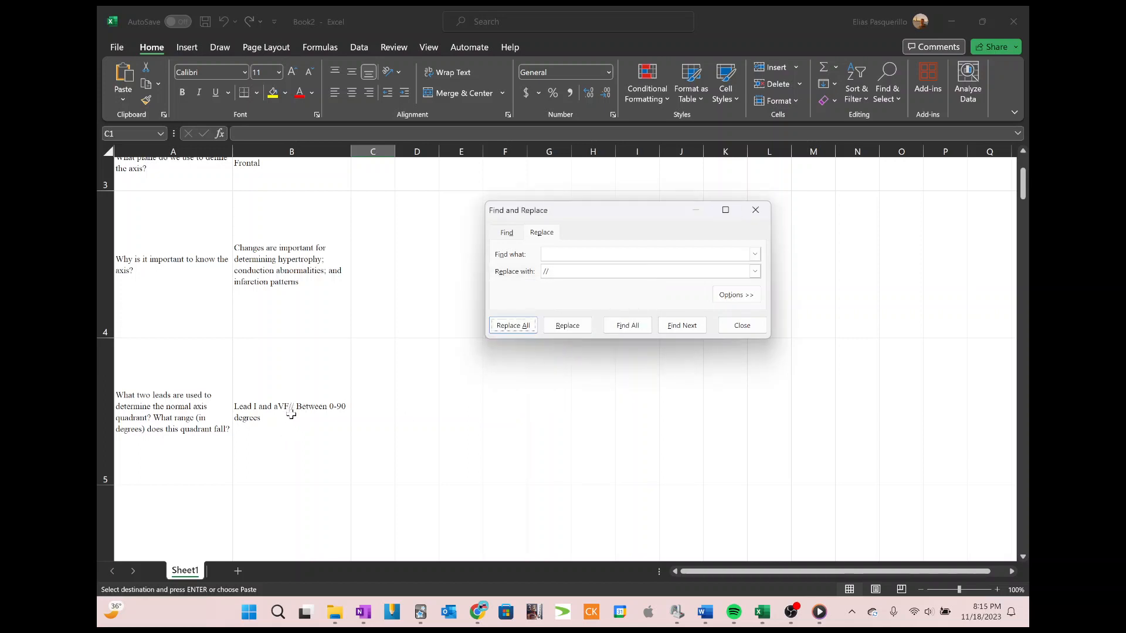
click(737, 326)
Check that each row holds a question in column A and its matching answer in column B
scroll(379, 330, up, 1)
click(231, 176)
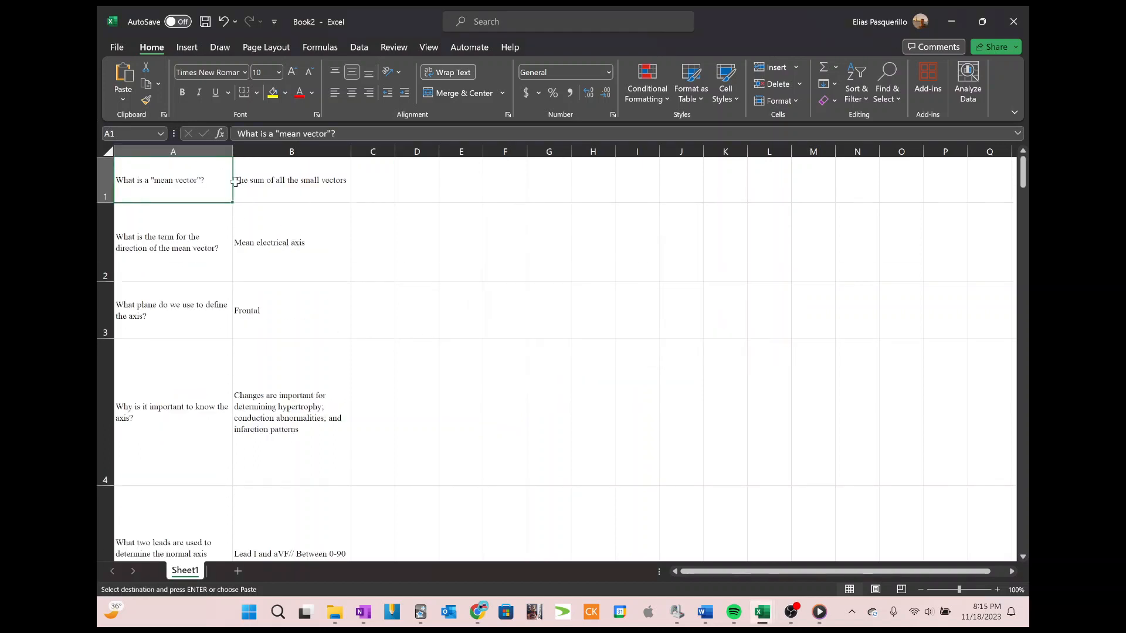
click(293, 186)
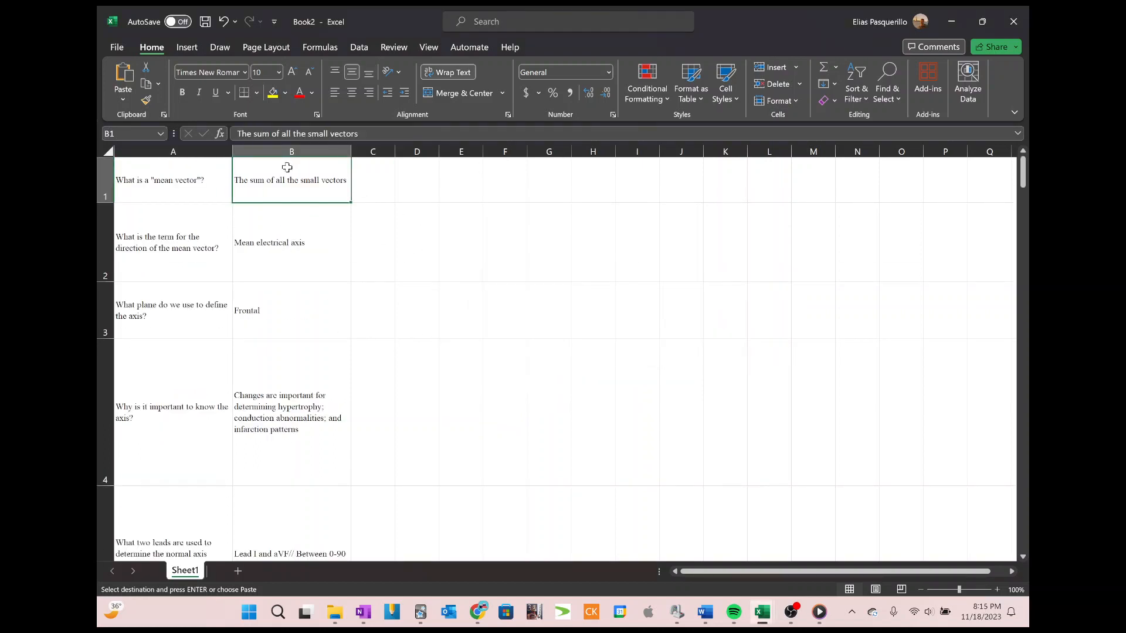
click(187, 182)
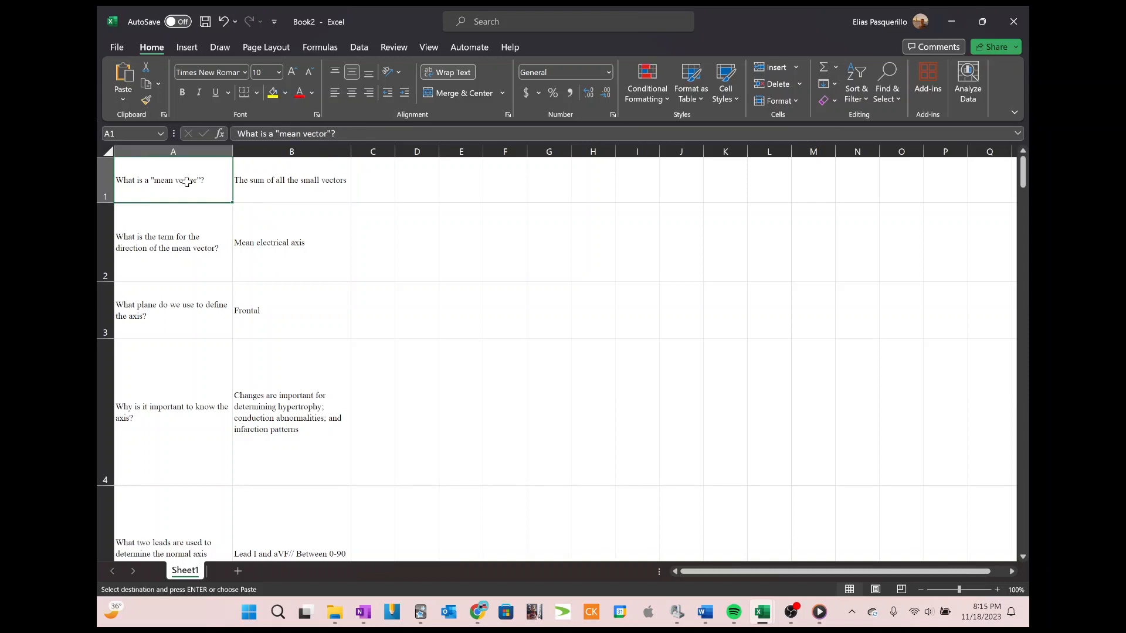
click(326, 192)
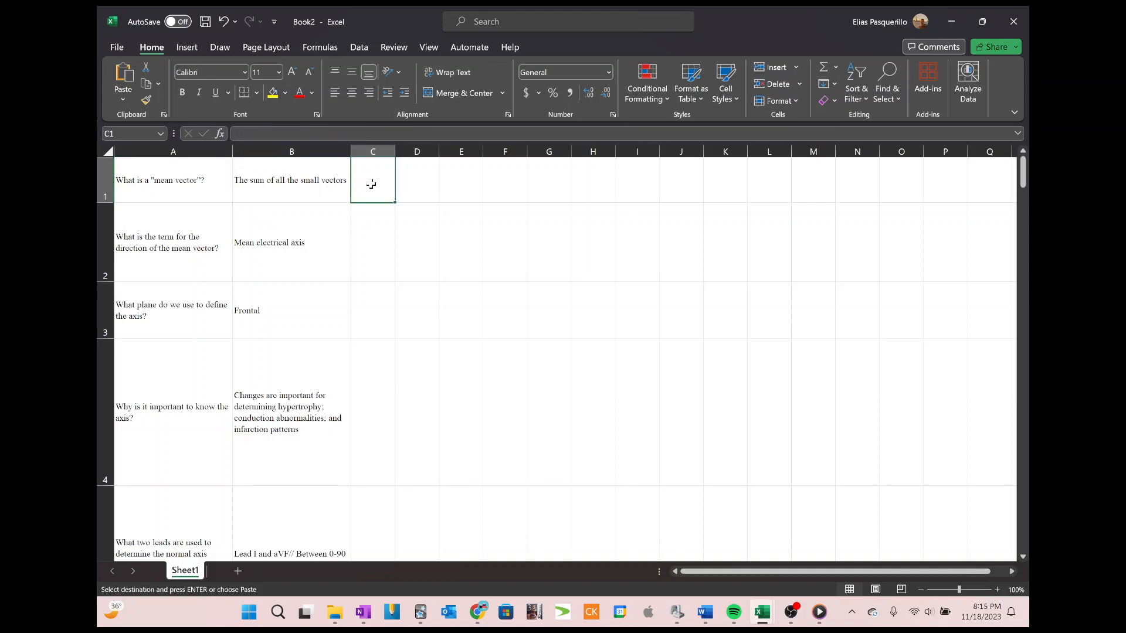
click(183, 183)
key(ctrl+v)
click(177, 243)
key(ctrl+v)
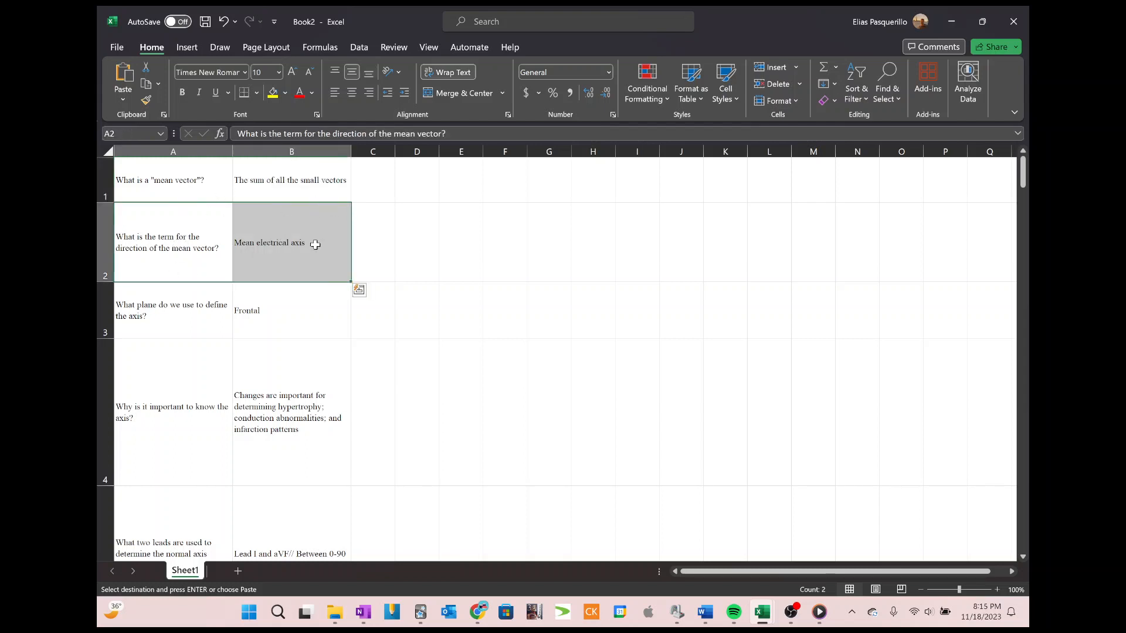
click(348, 231)
click(186, 173)
scroll(207, 273, down, 1)
scroll(208, 276, down, 2)
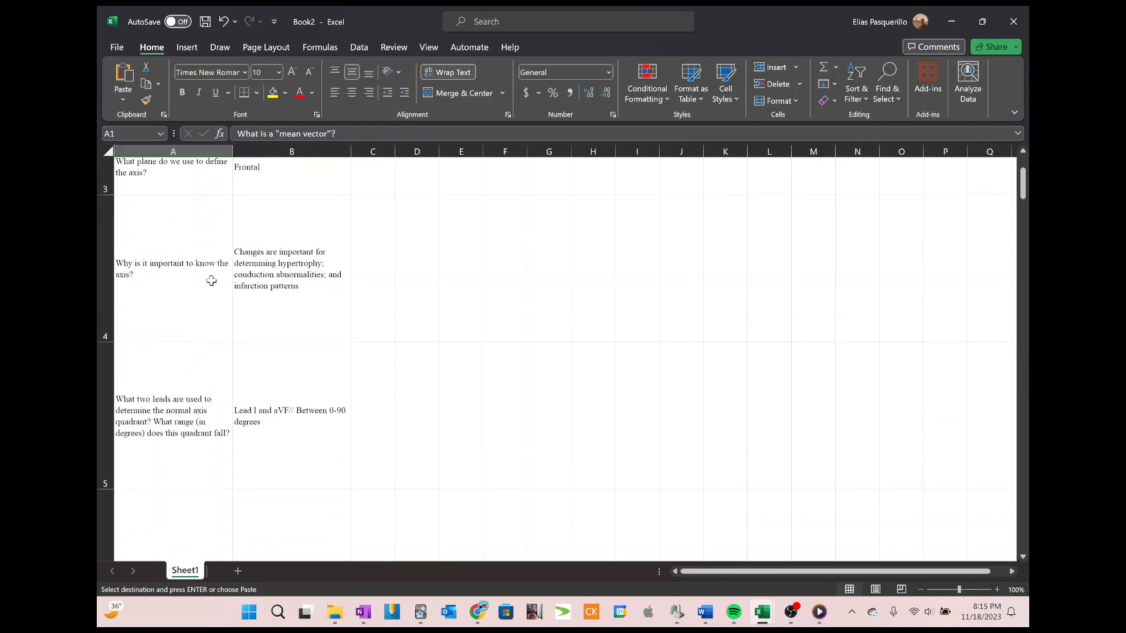
click(280, 400)
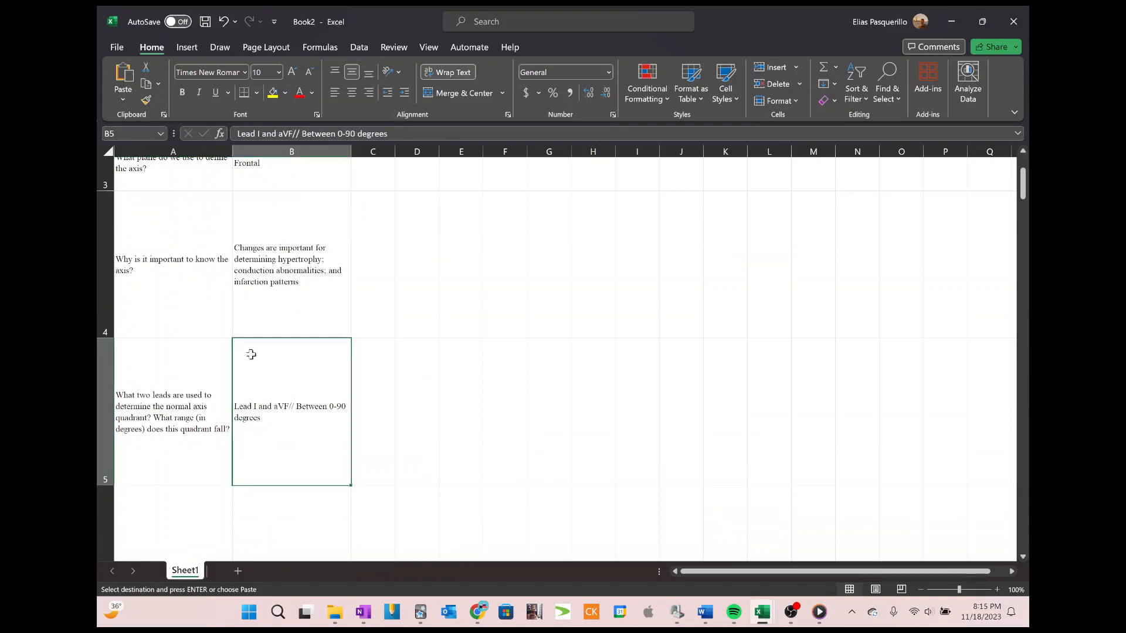
scroll(340, 271, up, 3)
click(271, 235)
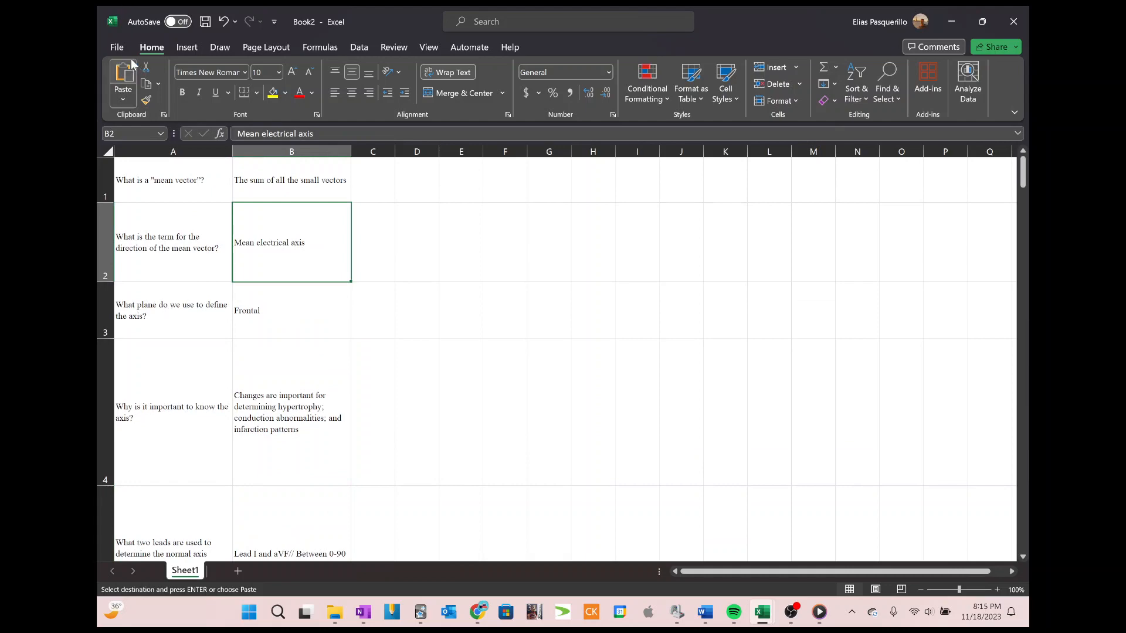
Save the workbook as "EKG Lecture IV CSV" in the CSVs for Cardiac 2 folder, in CSV UTF-8 (Comma delimited) format
click(117, 47)
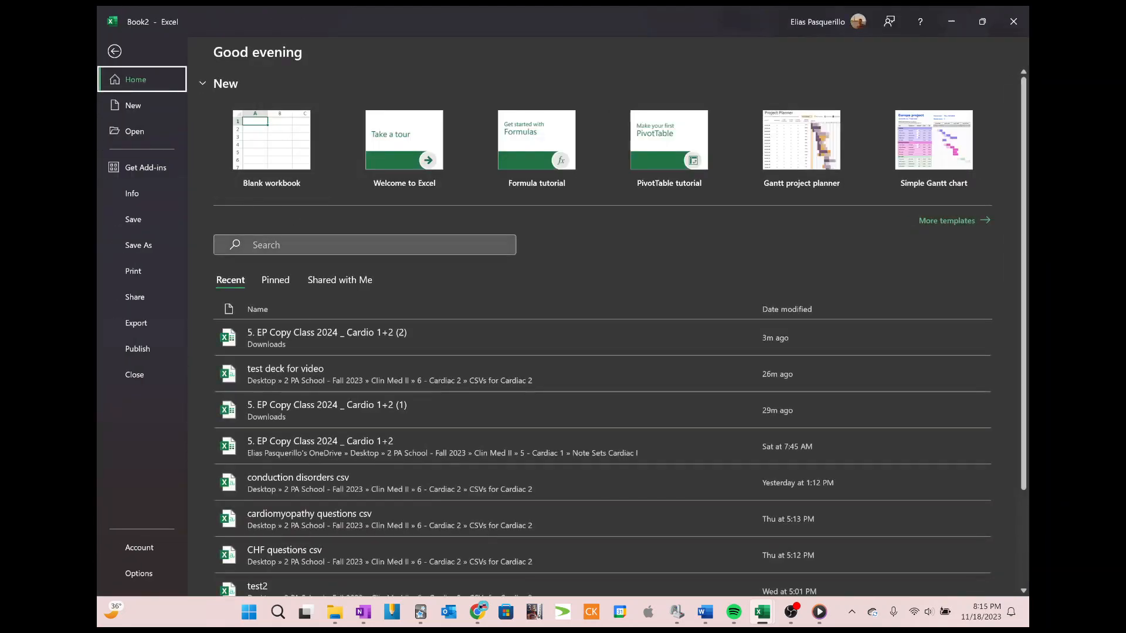
click(140, 249)
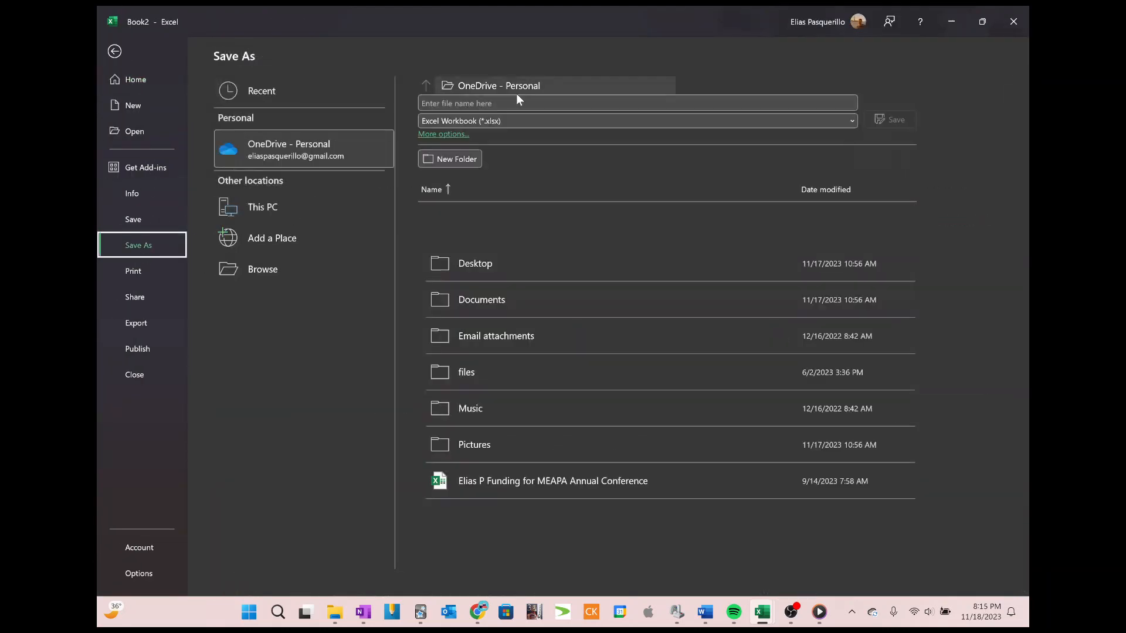
click(510, 93)
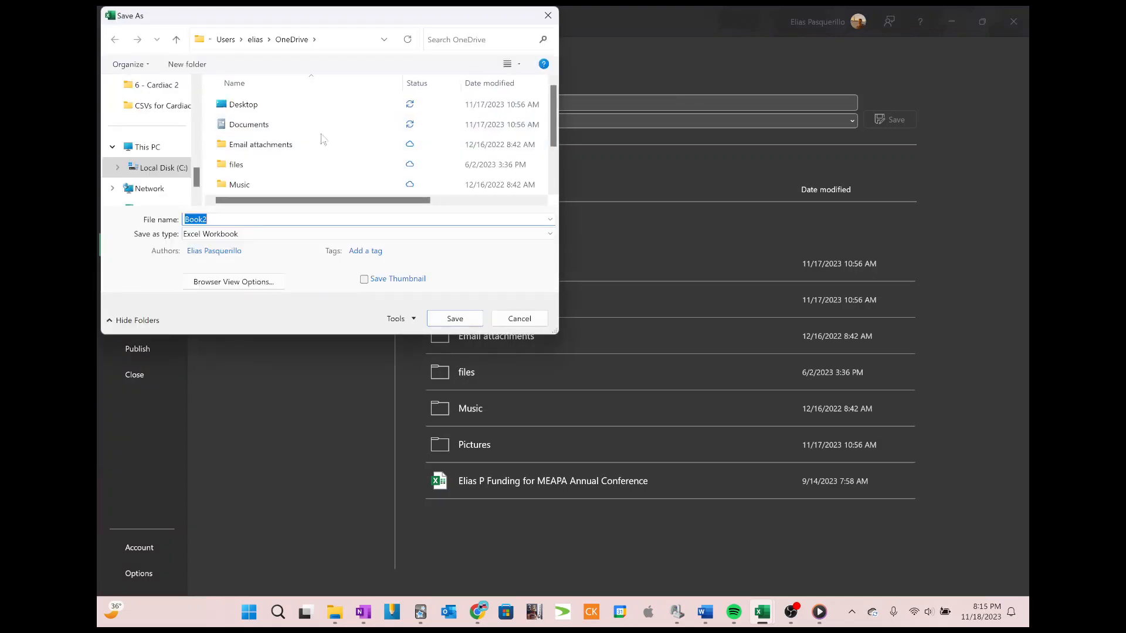
click(136, 110)
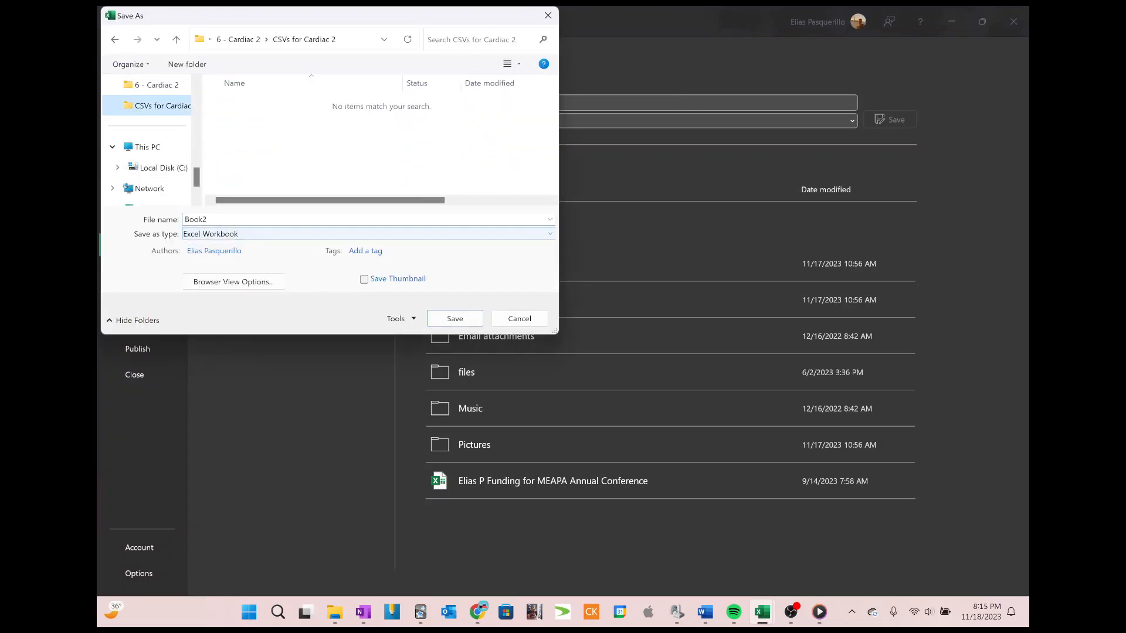
text(EKG Lecture IV CSV)
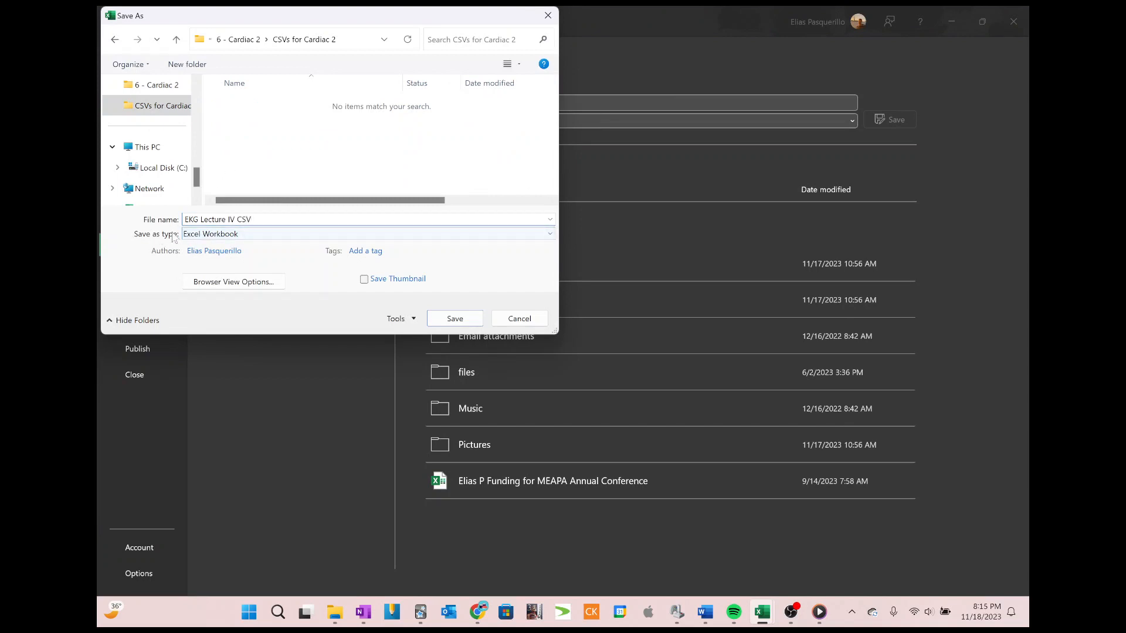
click(228, 234)
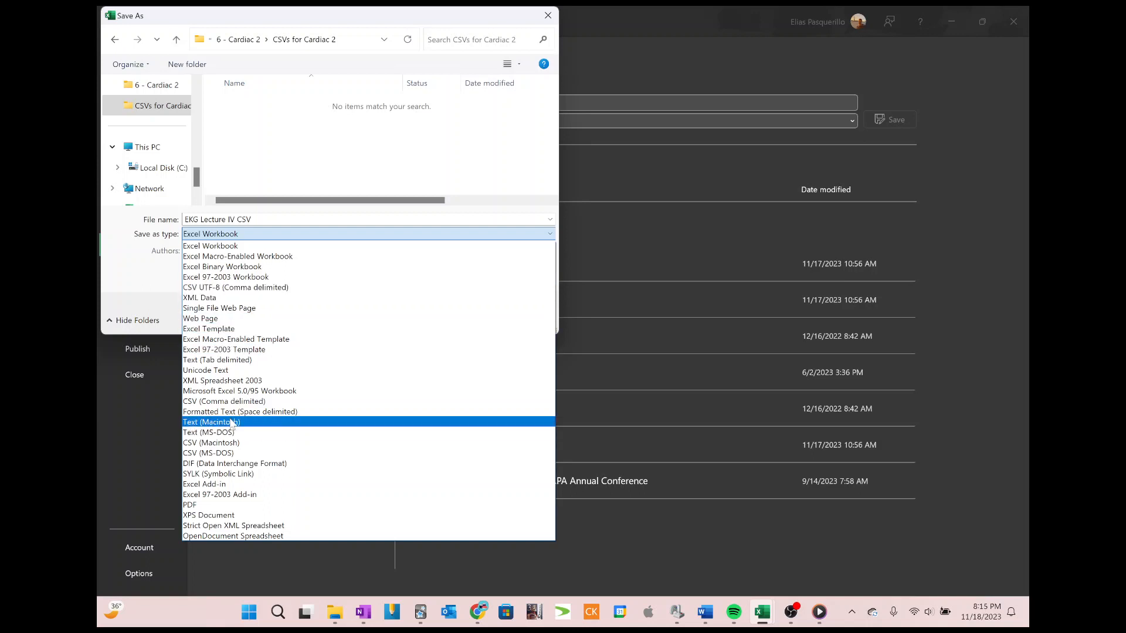
click(240, 289)
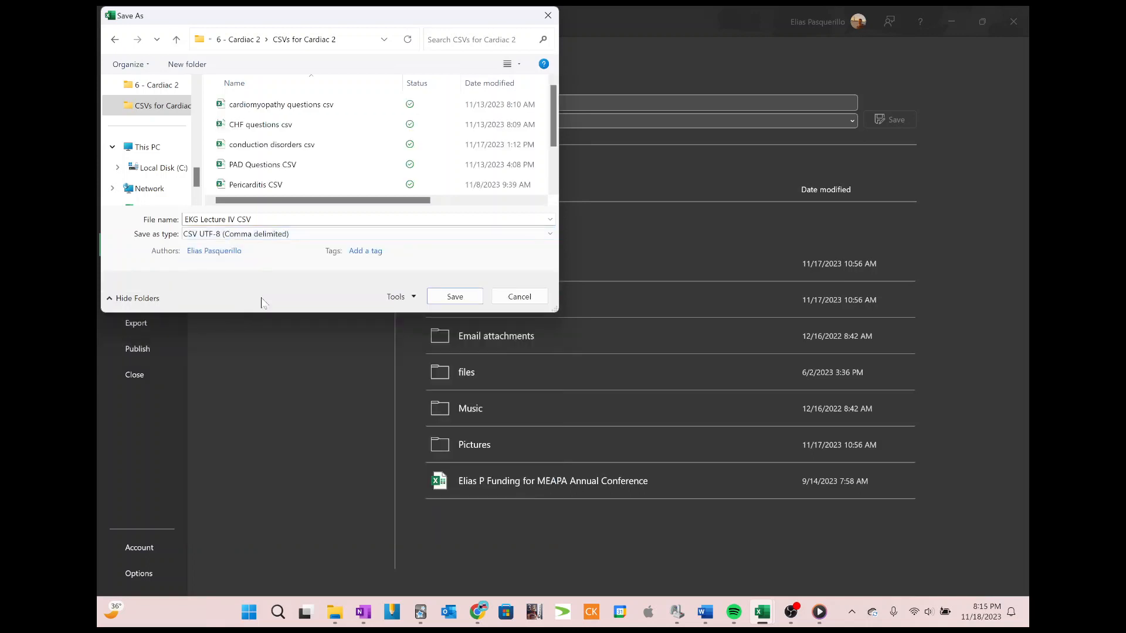
click(469, 298)
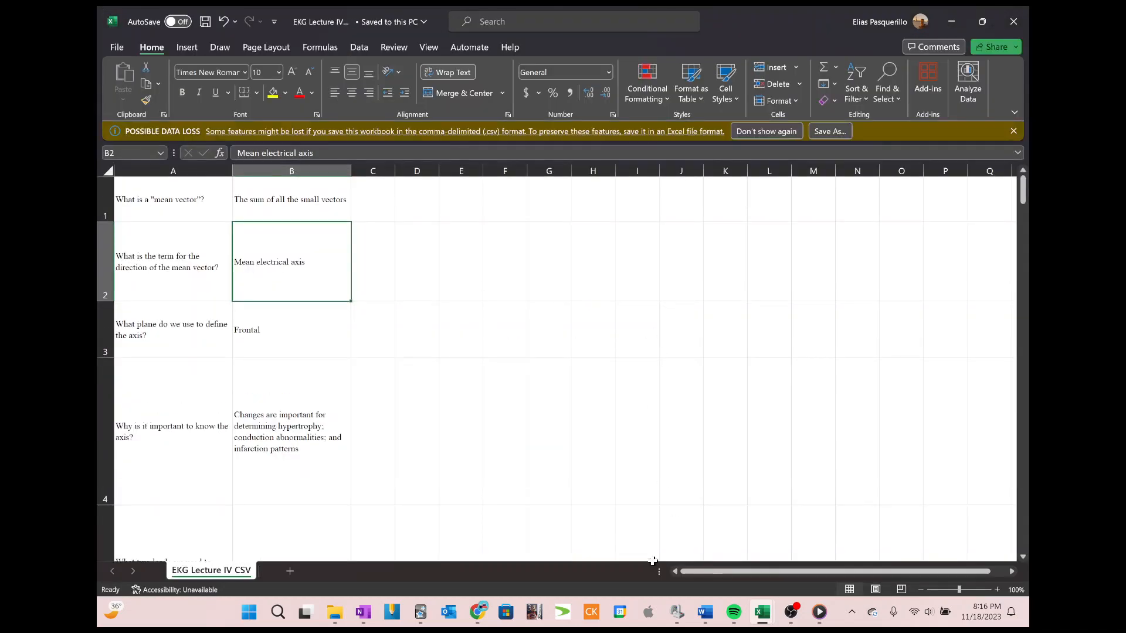
Switch to Anki and create a new deck named "Fall 2023::6 - Cardiac II Decks::EKG Lecture IV Axis"
click(421, 612)
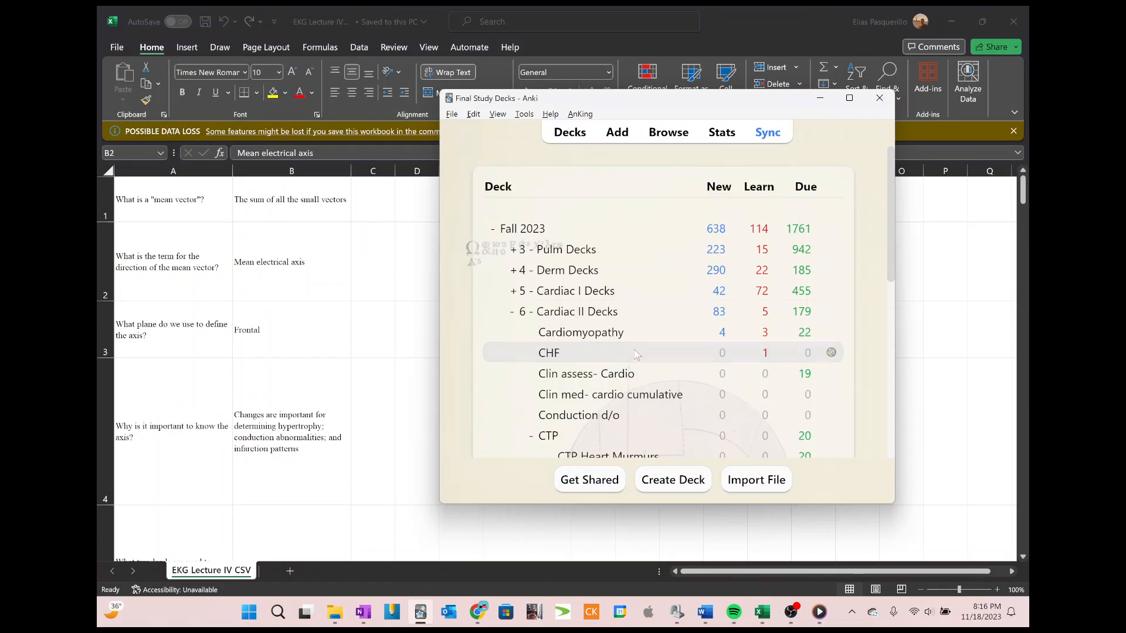
scroll(638, 323, down, 5)
scroll(638, 330, up, 1)
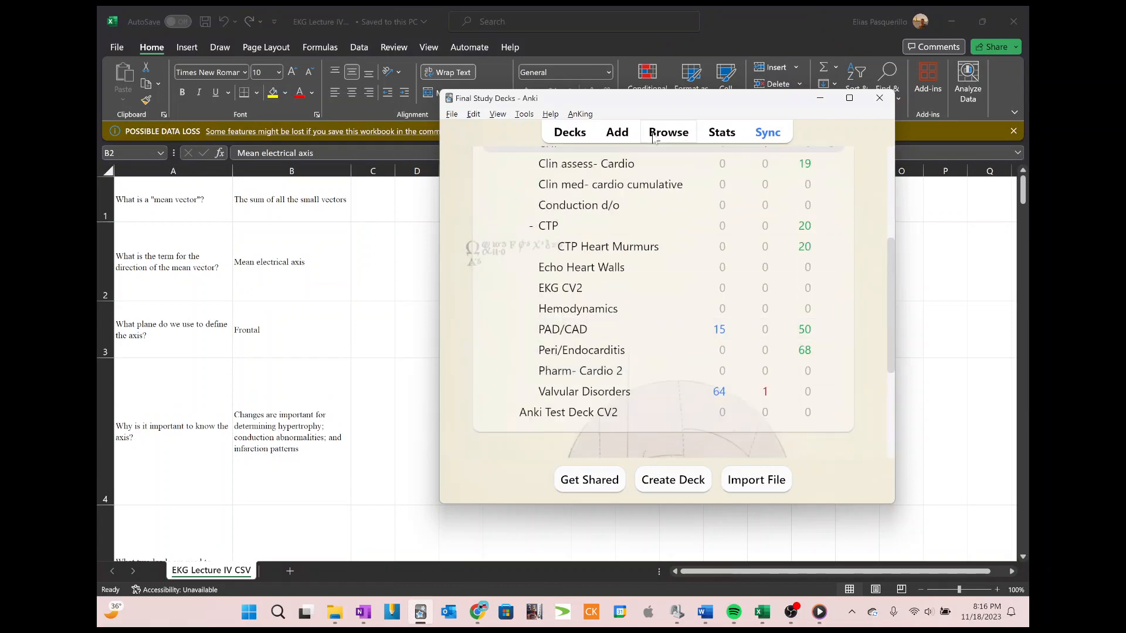
click(666, 484)
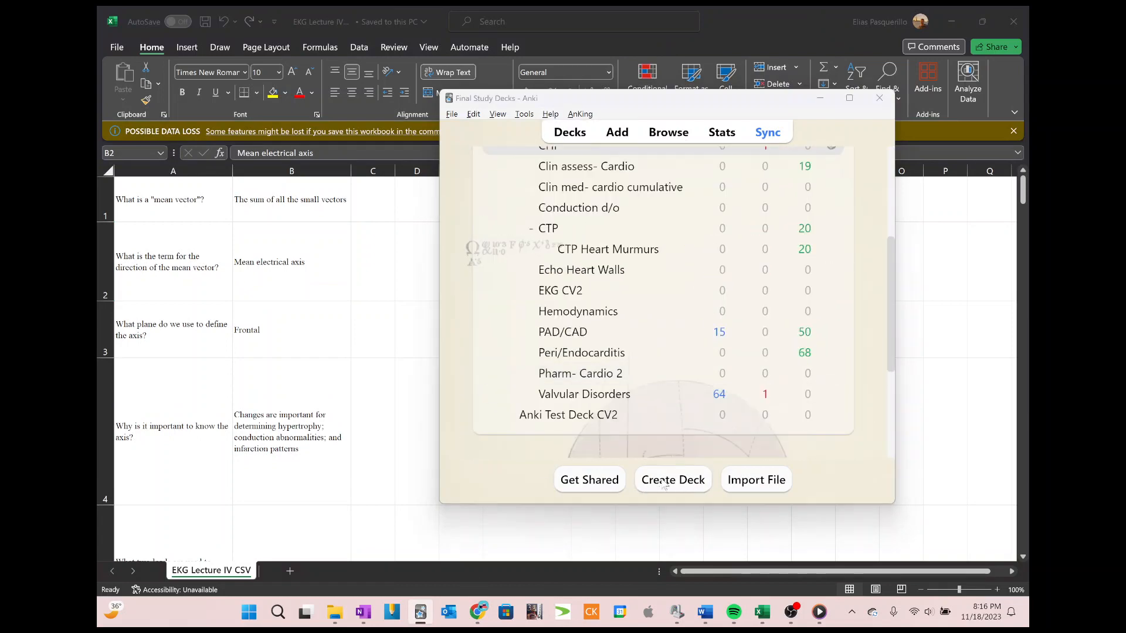
key(End)
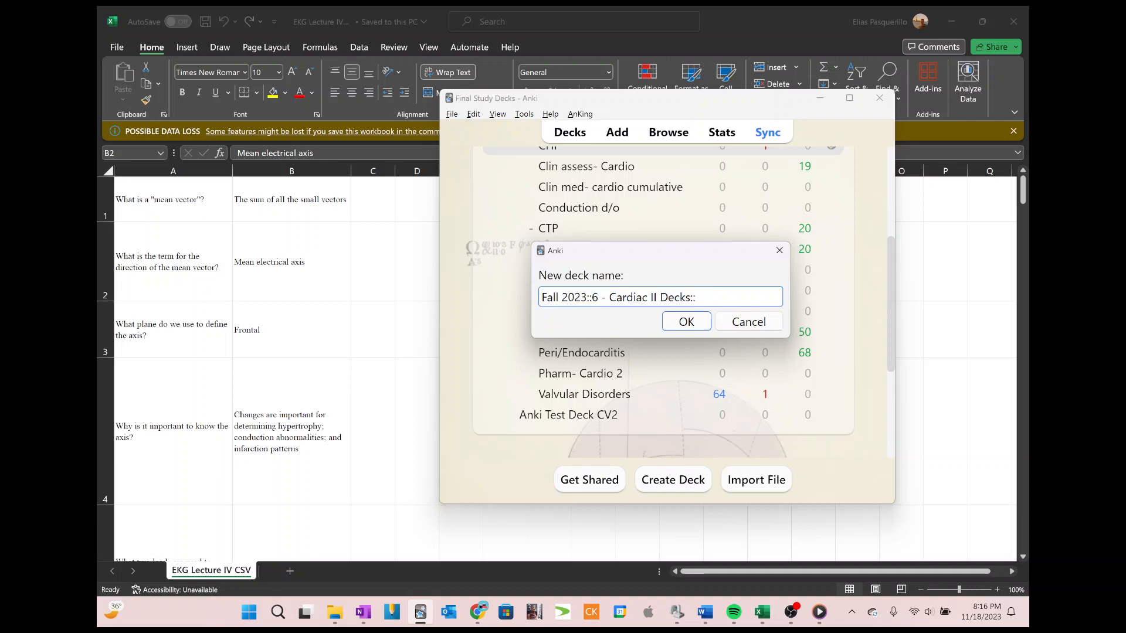
text(EKG Lecture IV Axis)
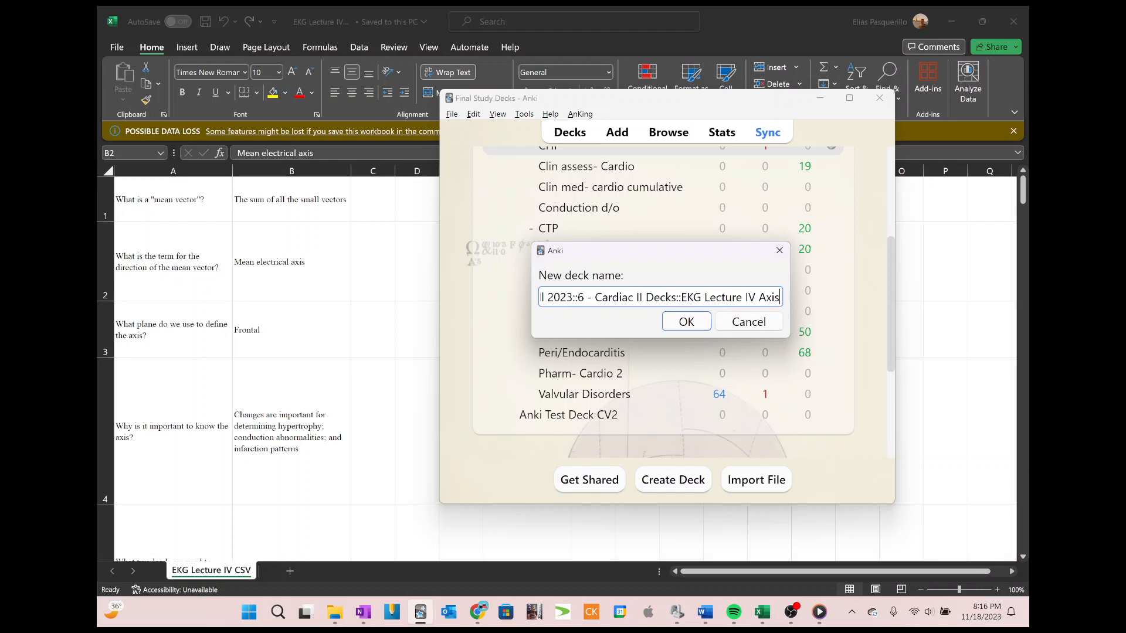
click(686, 321)
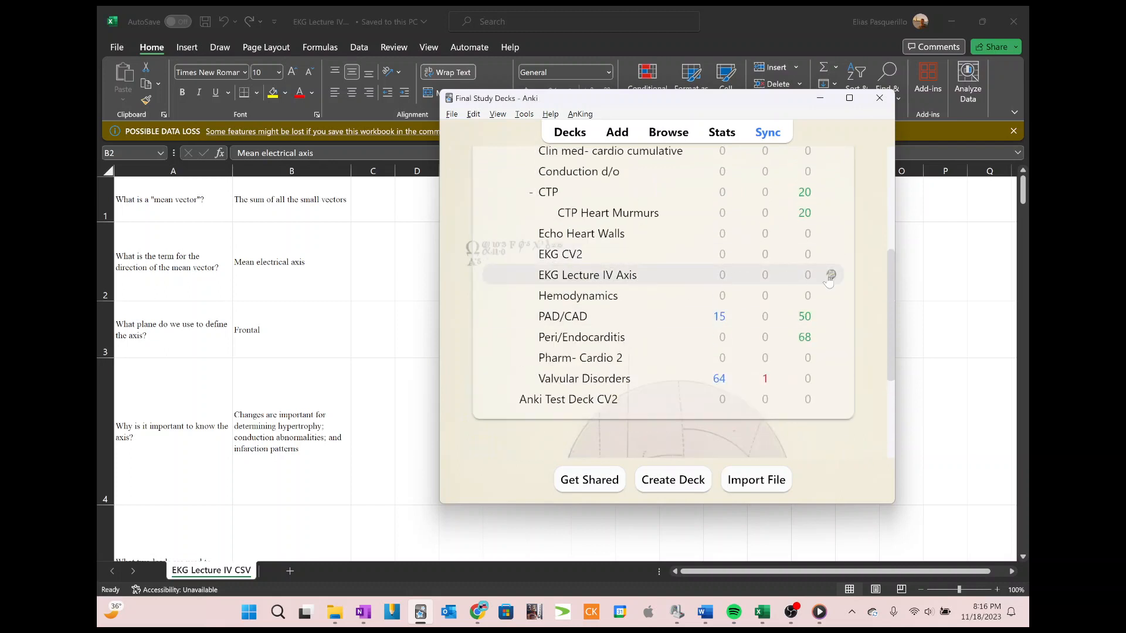
Open the "EKG Lecture IV CSV" file from the CSVs for Cardiac 2 folder for import
click(777, 492)
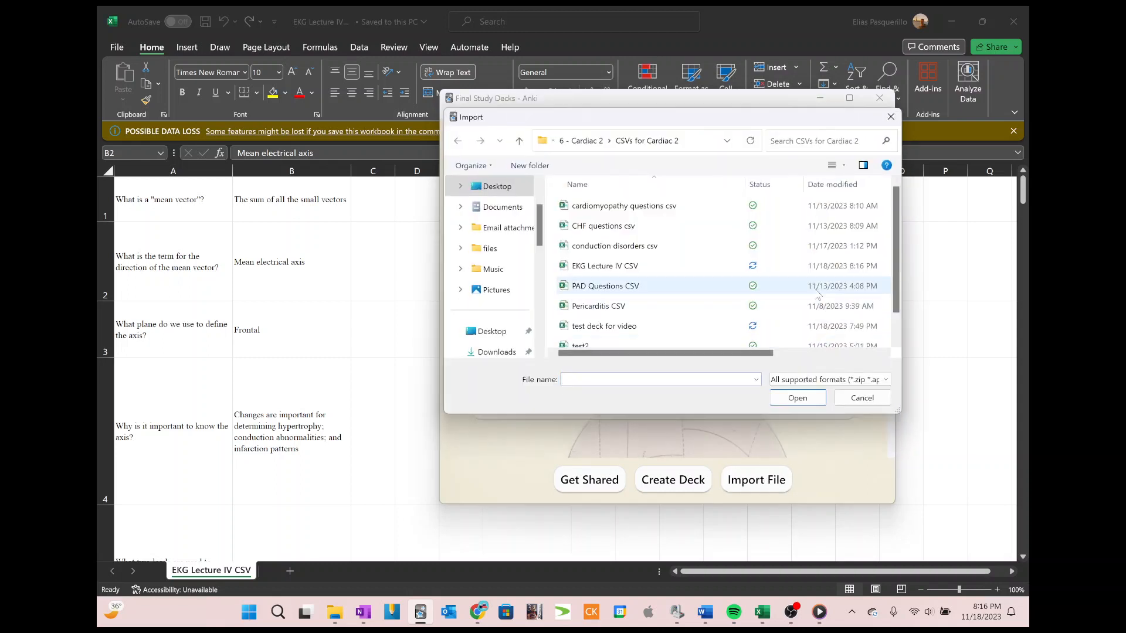
scroll(683, 267, down, 1)
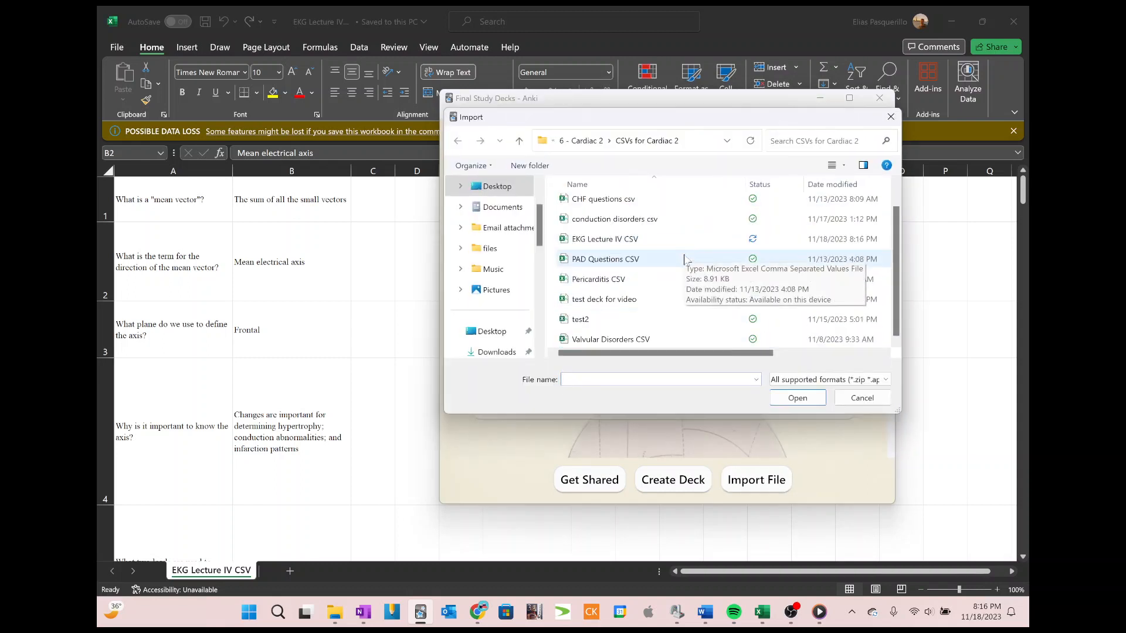
click(687, 243)
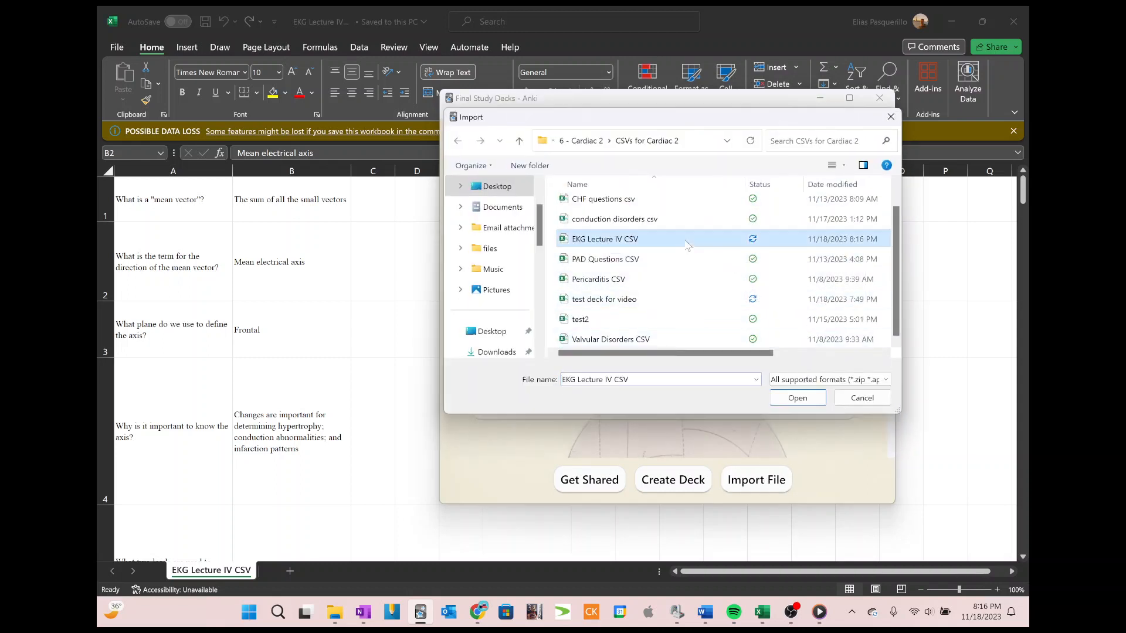
click(787, 398)
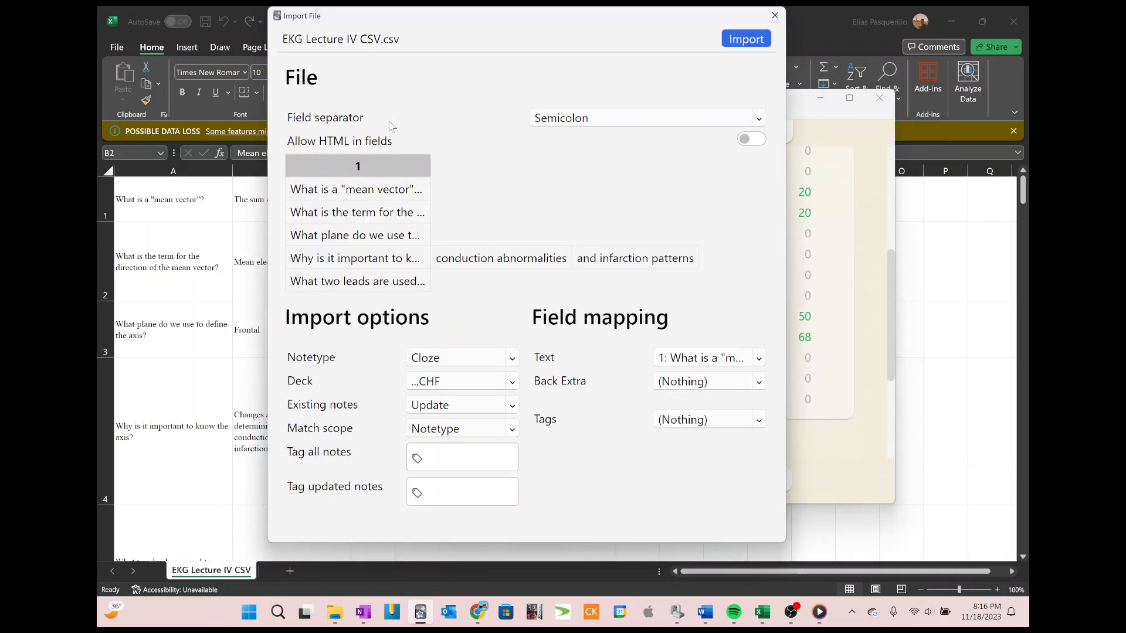
Set the import's field separator to Comma and its notetype to Basic
click(662, 122)
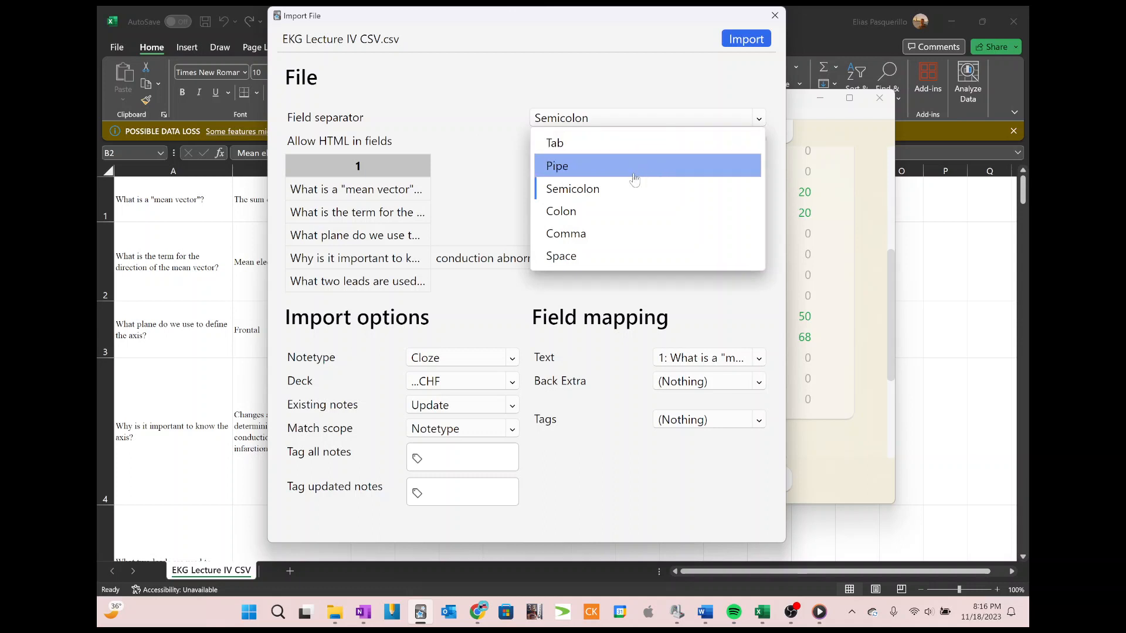
click(645, 234)
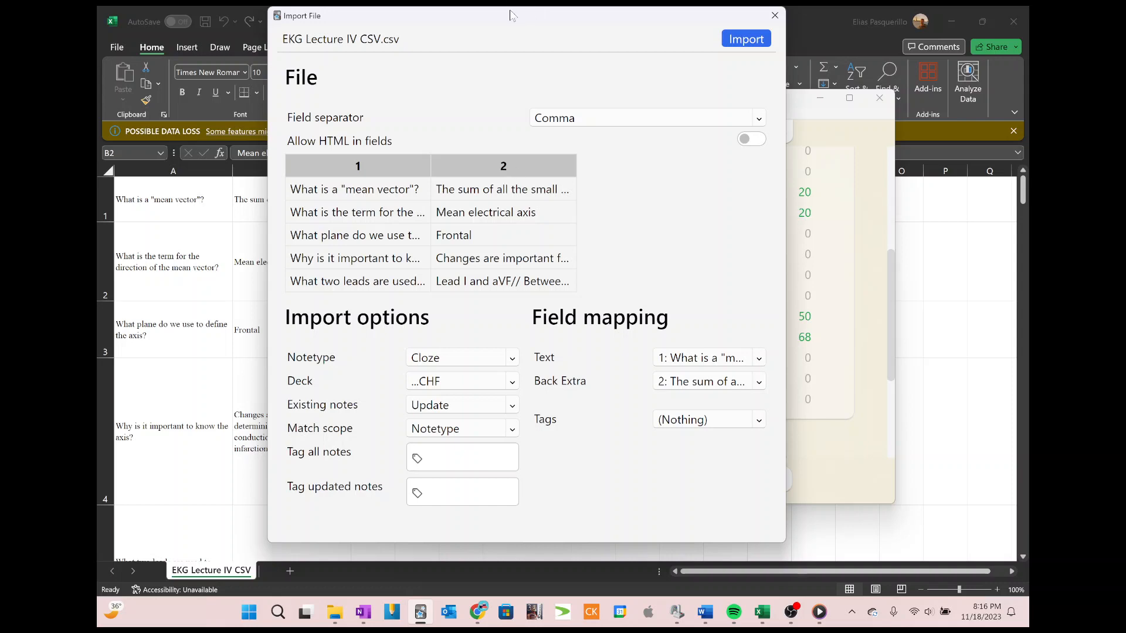
drag(546, 18, 666, 24)
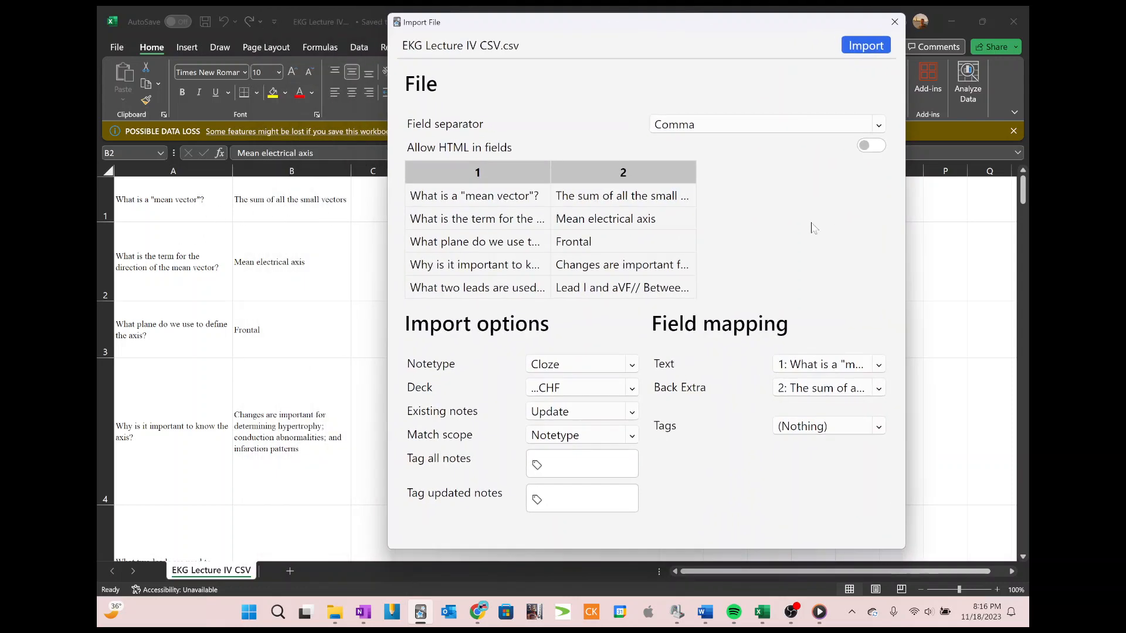
click(586, 365)
click(550, 167)
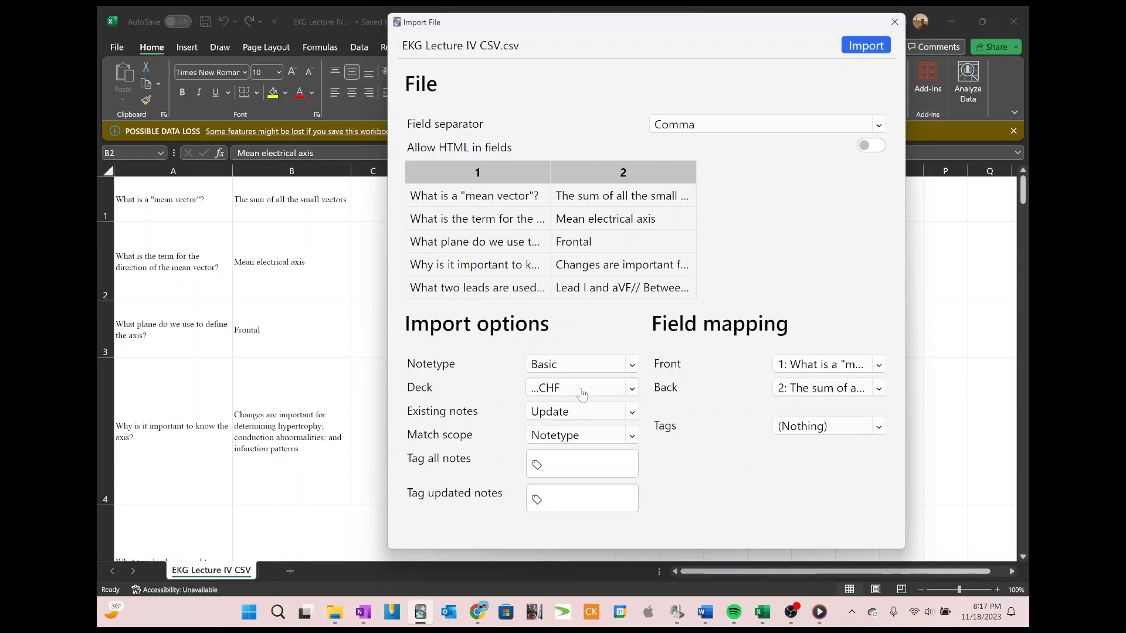
Set the target deck to "Fall 2023::6 - Cardiac II Decks::EKG Lecture IV Axis", import the notes and close the import report
click(554, 392)
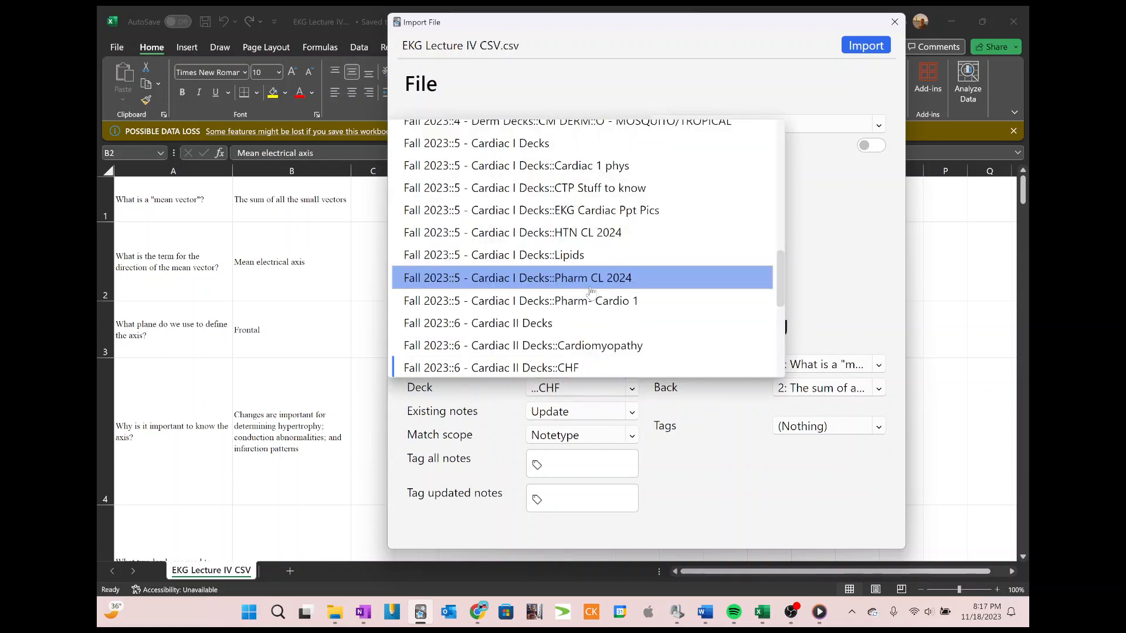
scroll(591, 291, down, 2)
scroll(591, 286, down, 3)
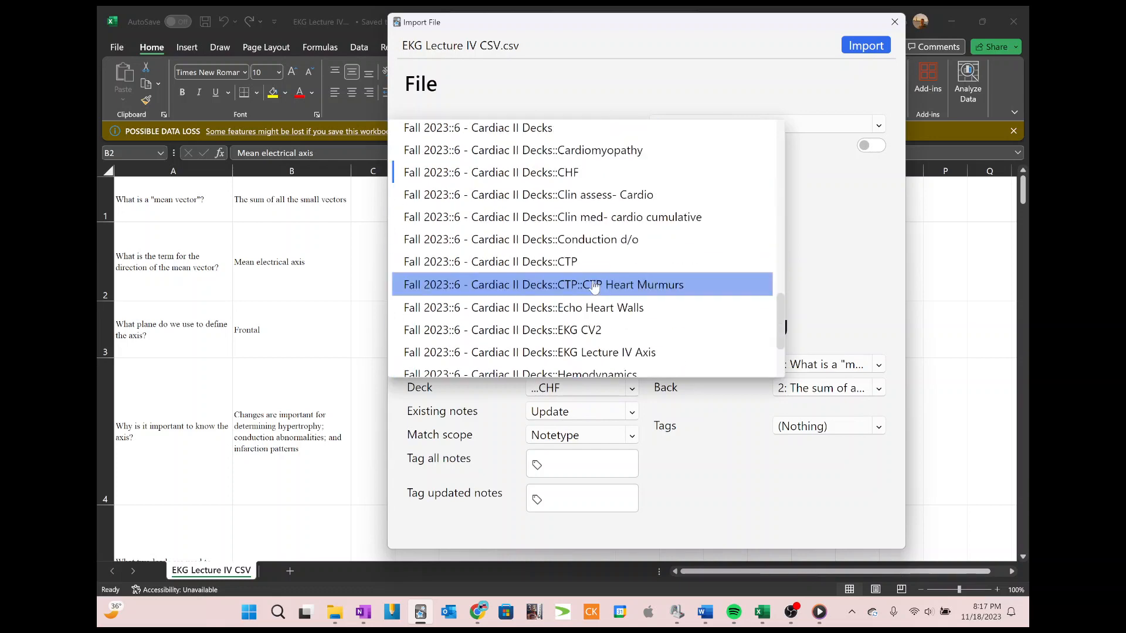
click(640, 278)
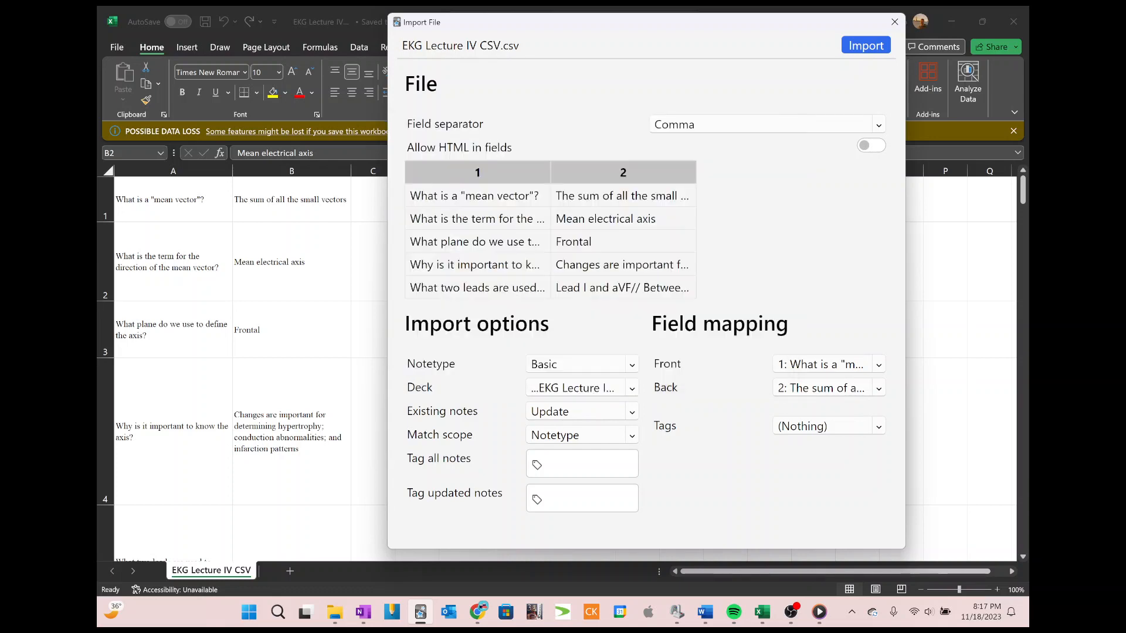
click(588, 389)
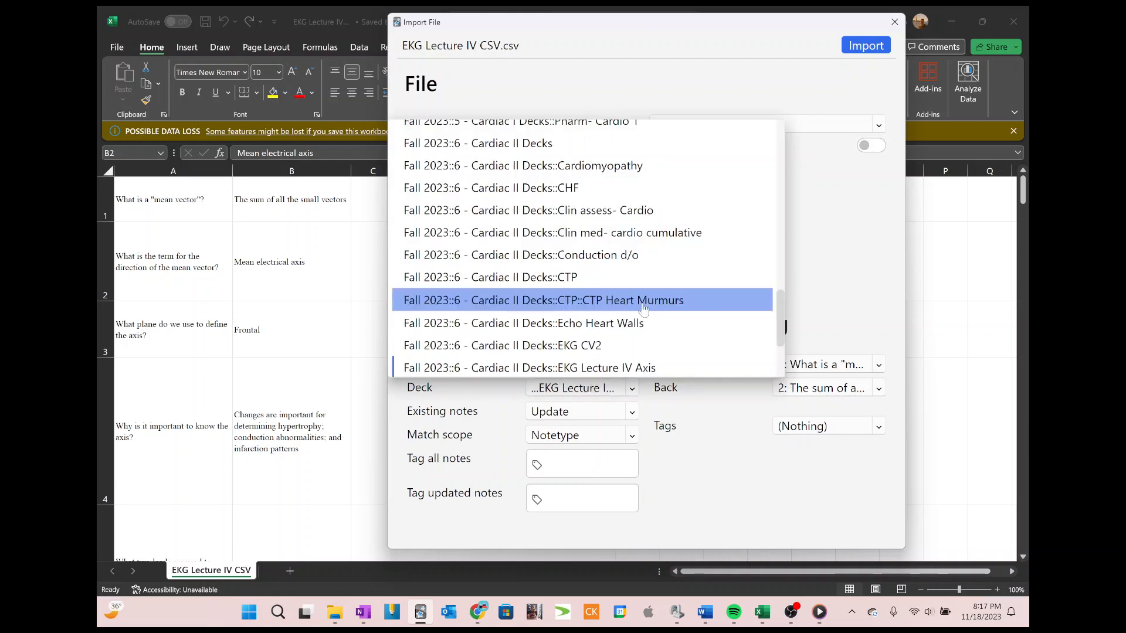
scroll(662, 331, down, 1)
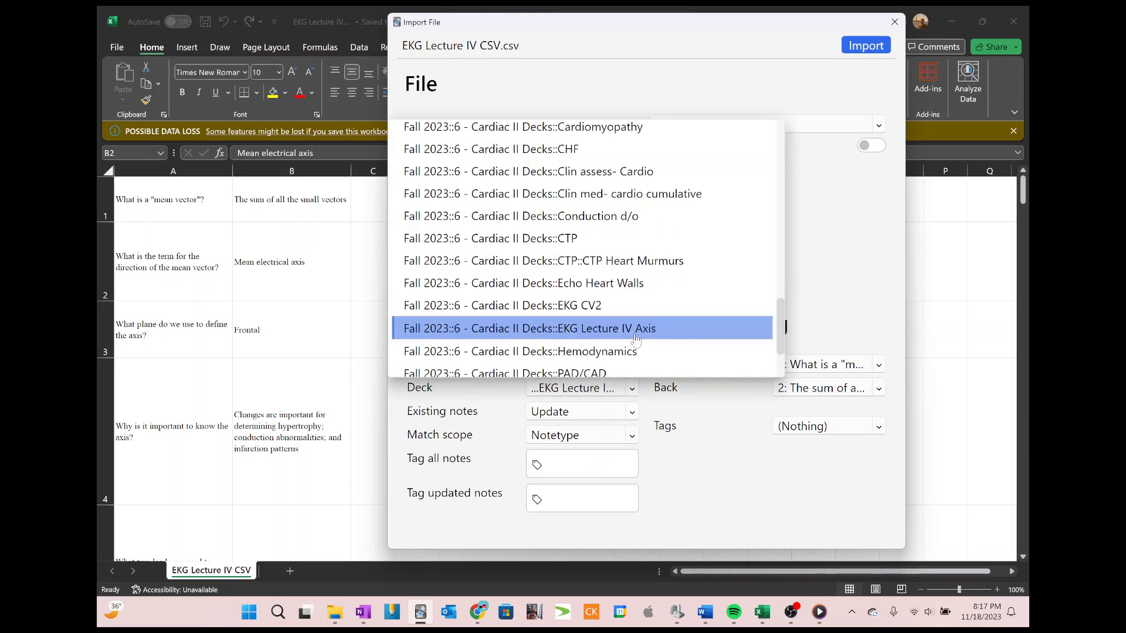
click(637, 329)
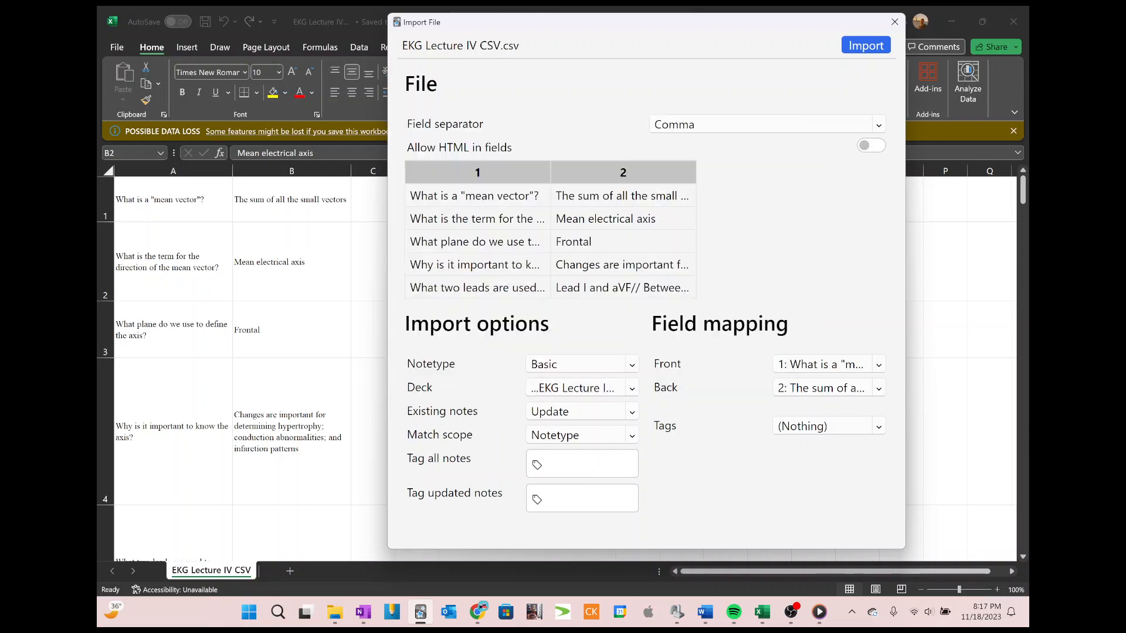
click(861, 48)
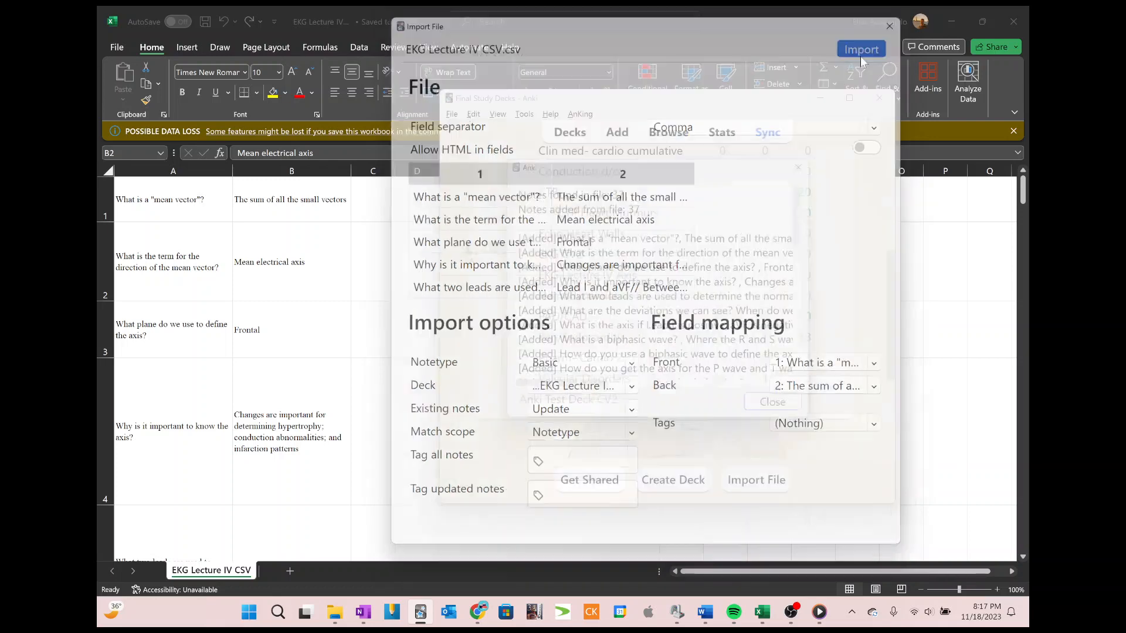
click(784, 412)
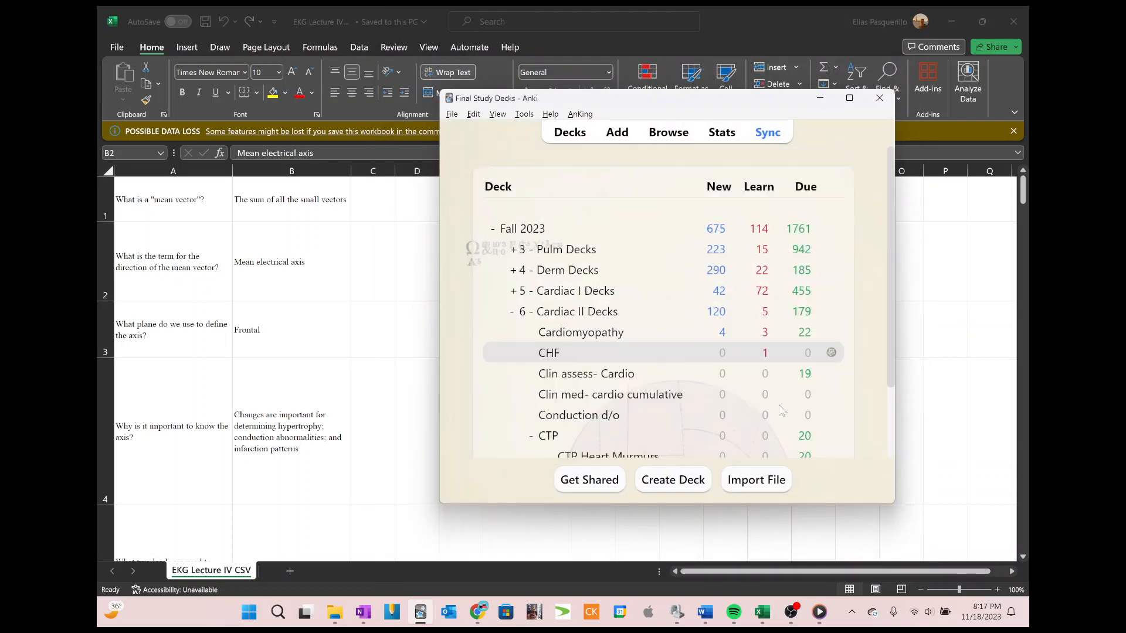
Start studying the EKG Lecture IV Axis deck and reveal the first card's answer to check it against the sheet
scroll(592, 352, down, 5)
click(588, 277)
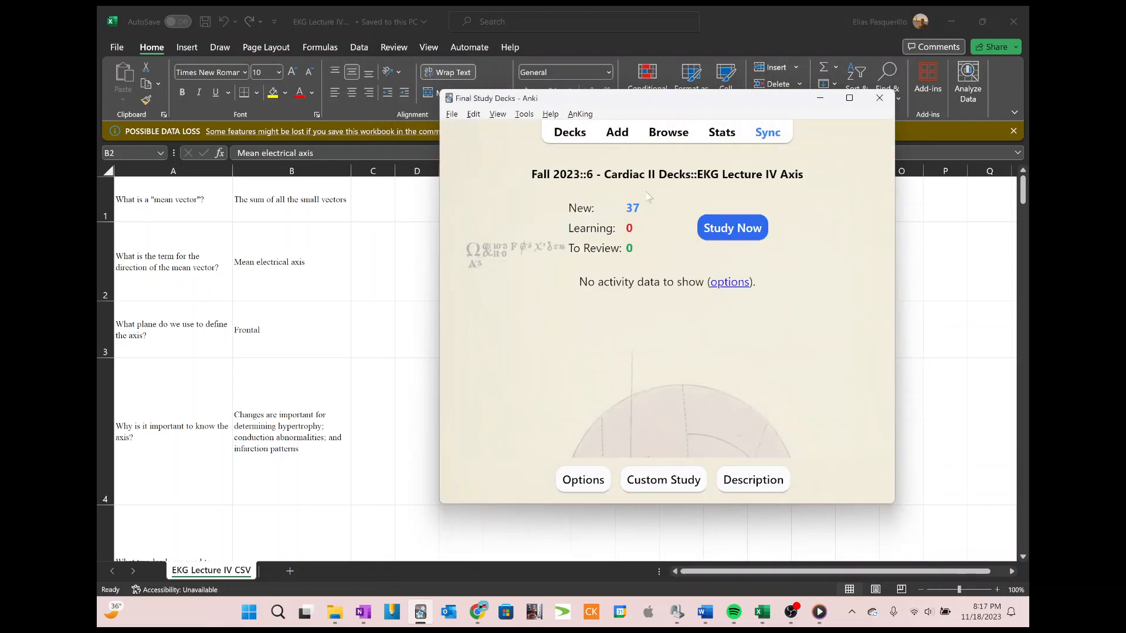
click(723, 233)
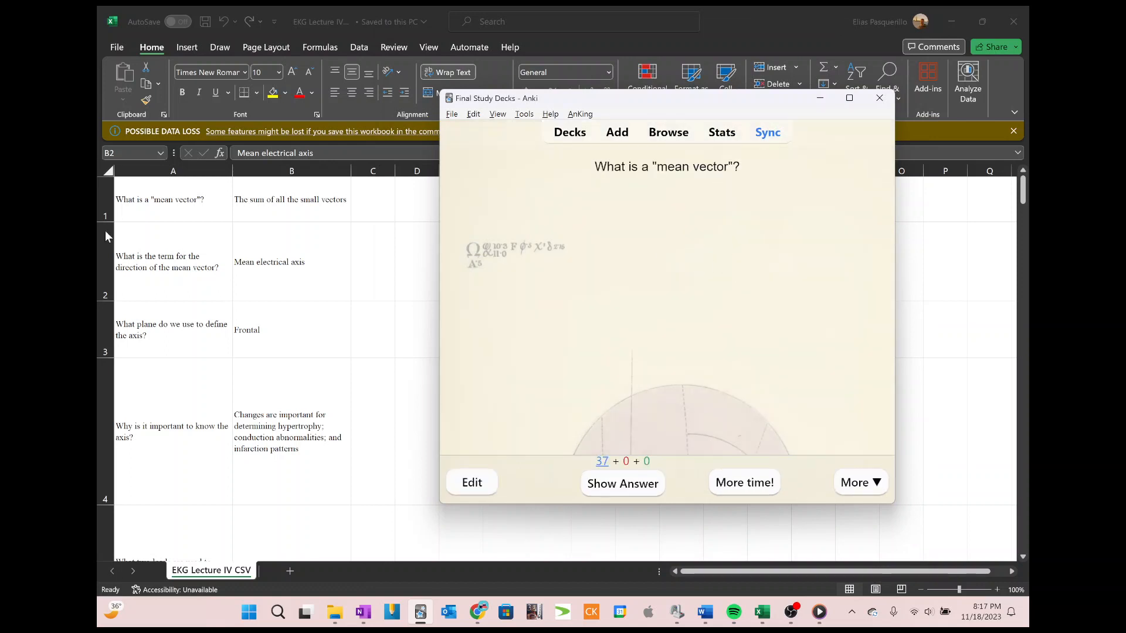
key(space)
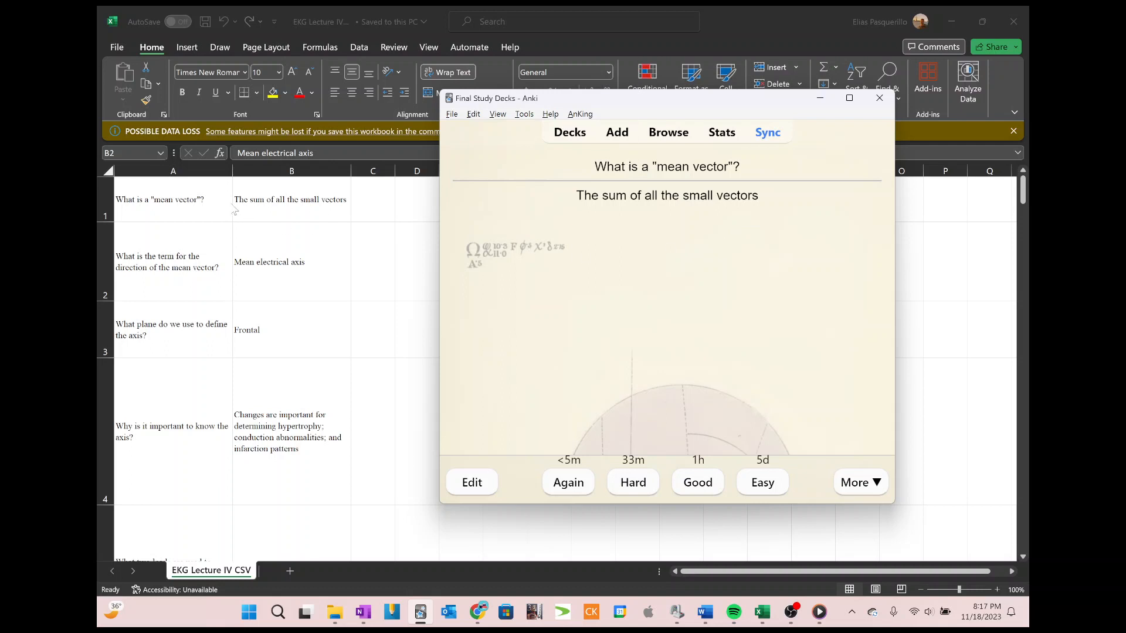
mouse_move(791, 611)
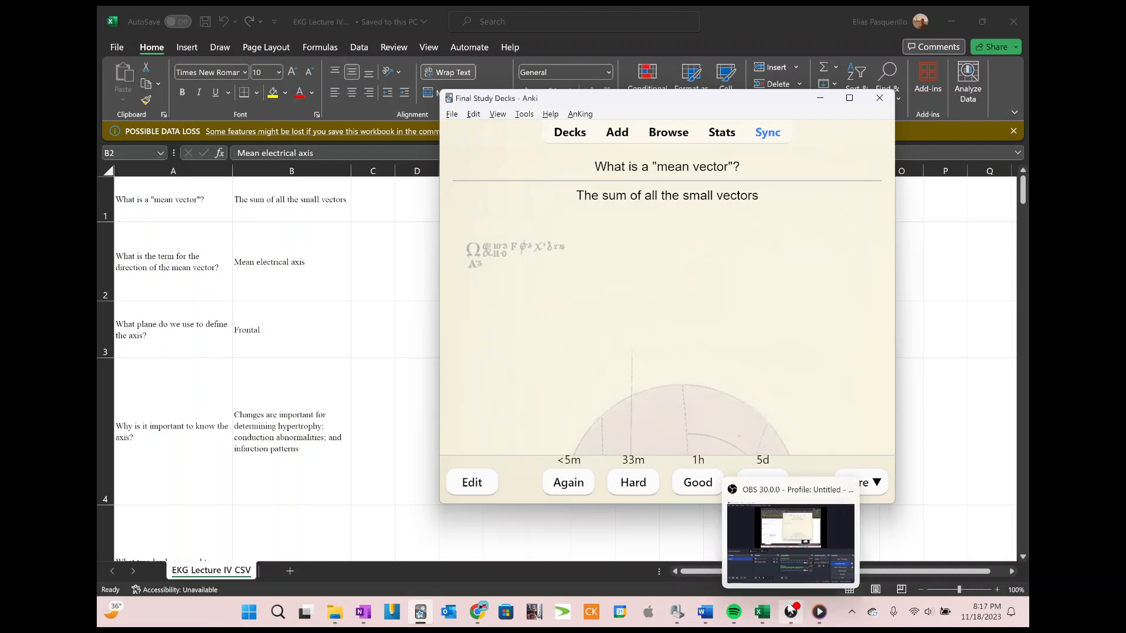